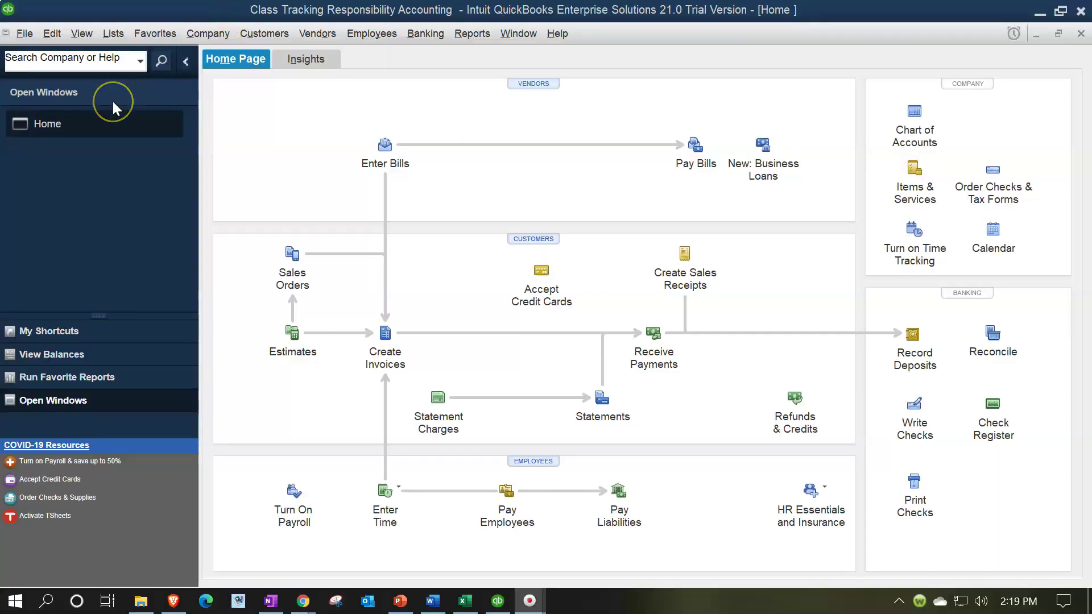
- Show the open window list and open the Profit & Loss by Class report
left_click(83, 34)
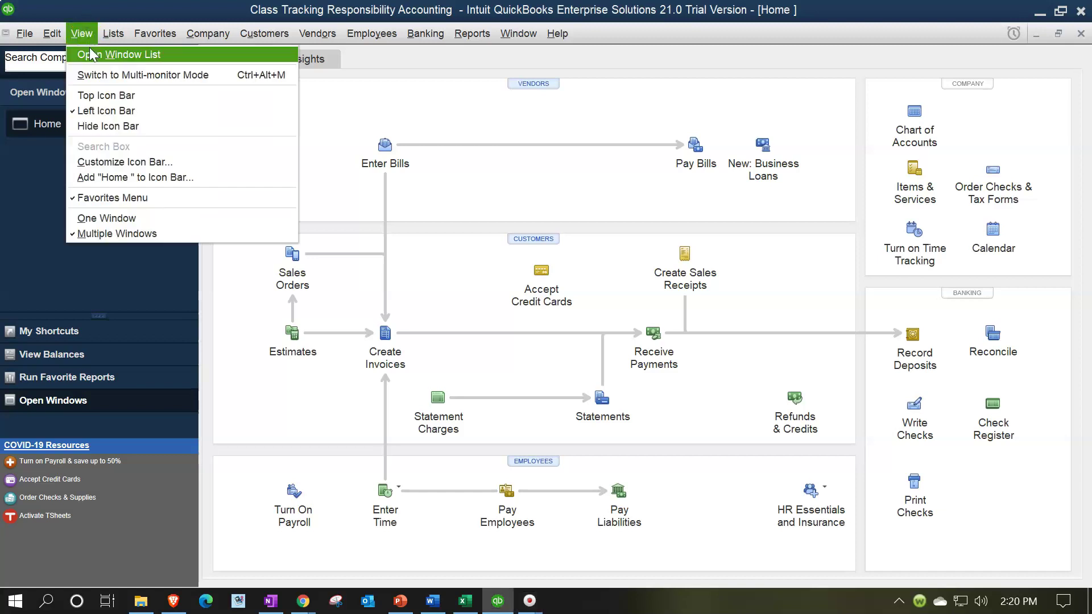
left_click(90, 55)
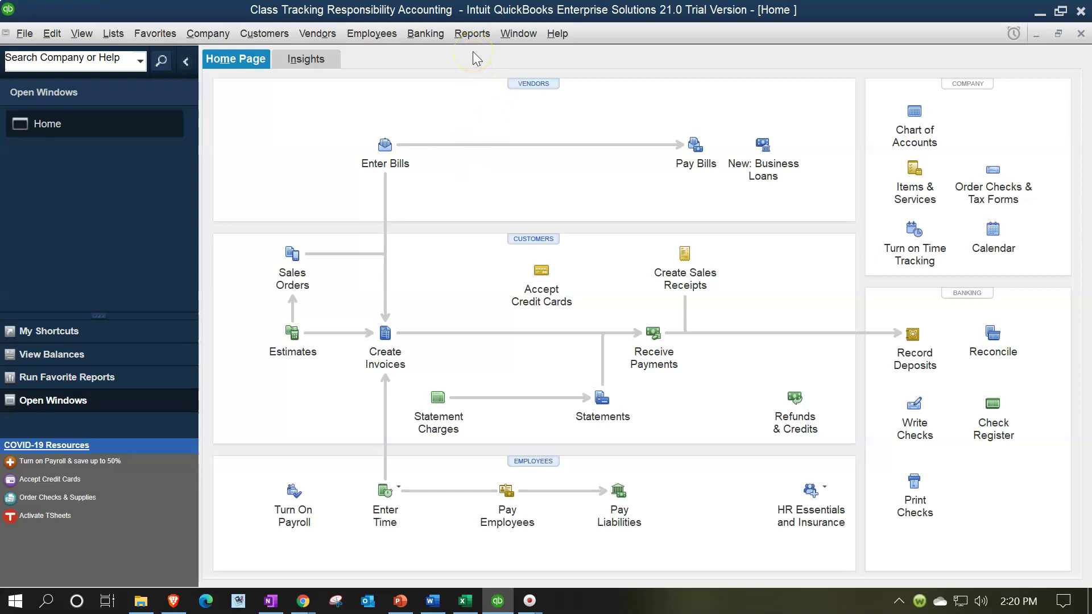
left_click(472, 33)
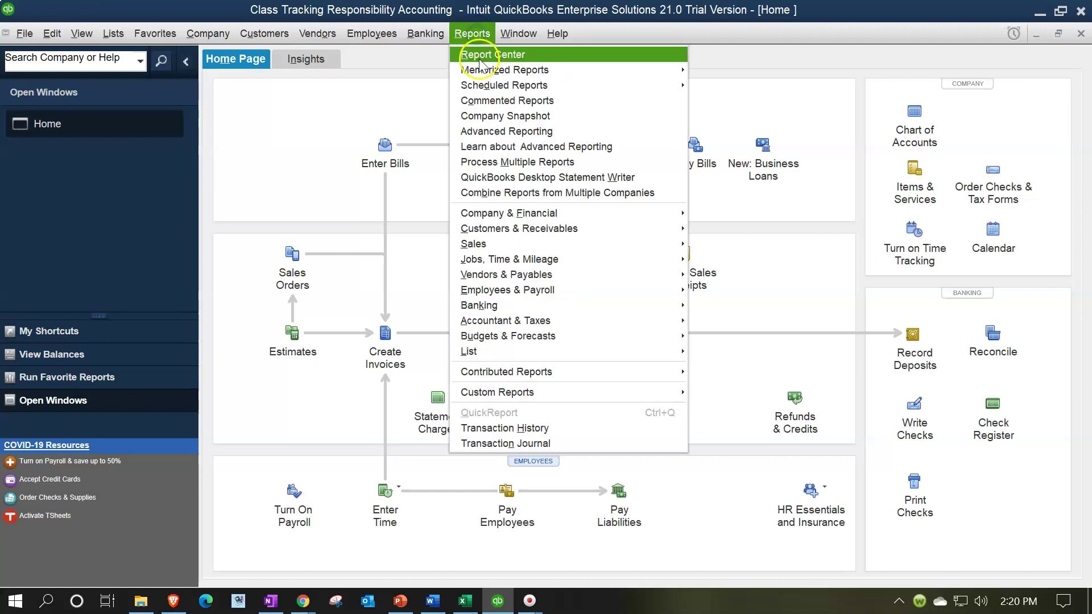
mouse_move(646, 214)
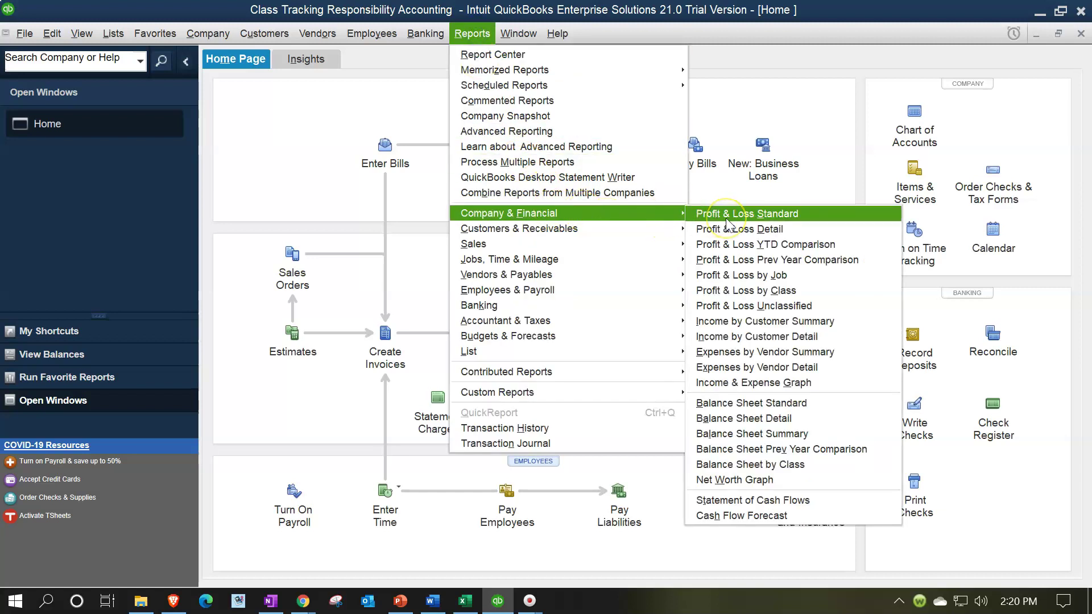
left_click(756, 291)
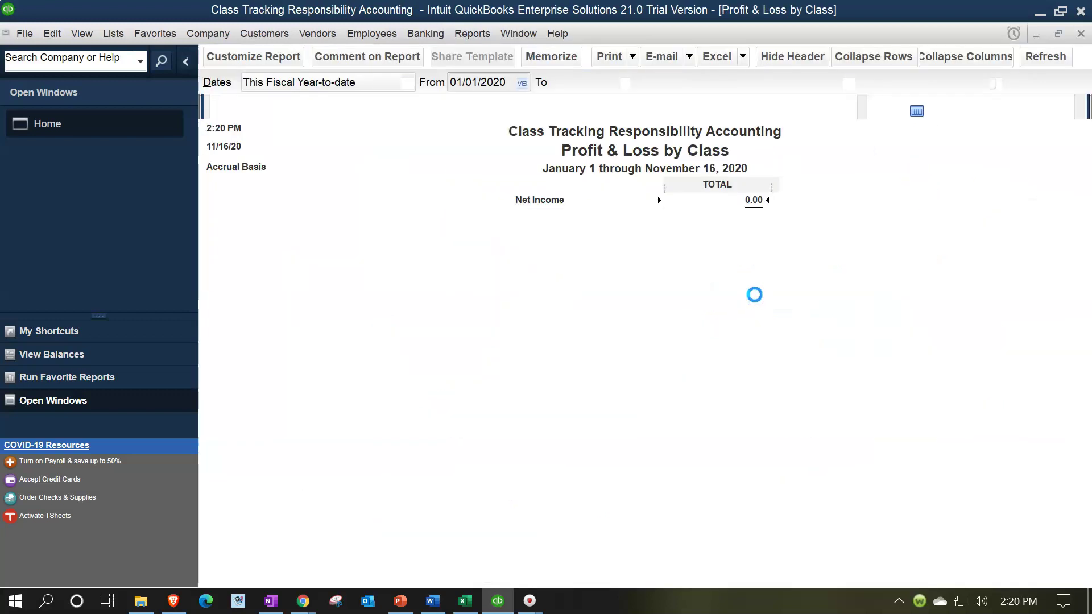
- Set the report's date range from 01/01/2021 to 12/31/2021
type("01/01/2021")
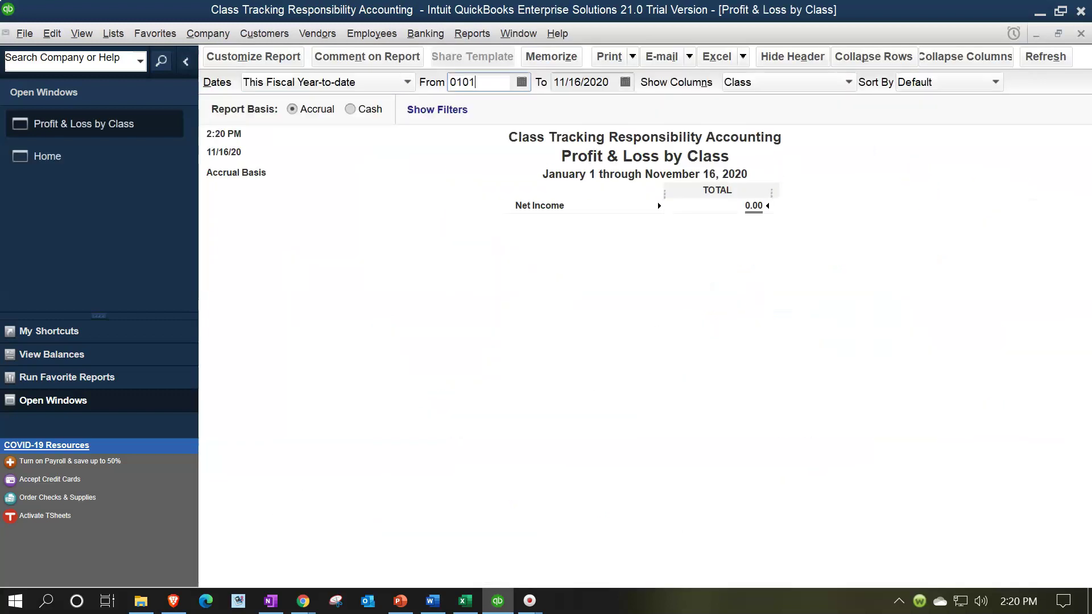
key("Tab")
type("12/31/2021")
key("Tab")
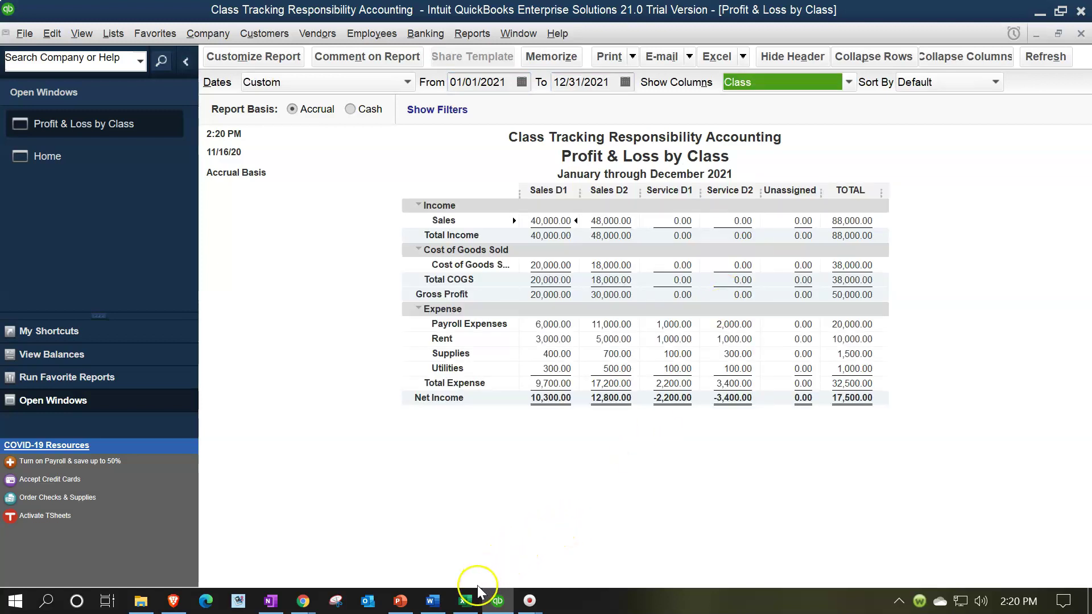
- Switch to the Excel expense allocation worksheet and examine Service Dept 1's expenses and their allocation to the two sales departments
left_click(494, 514)
left_click(482, 450)
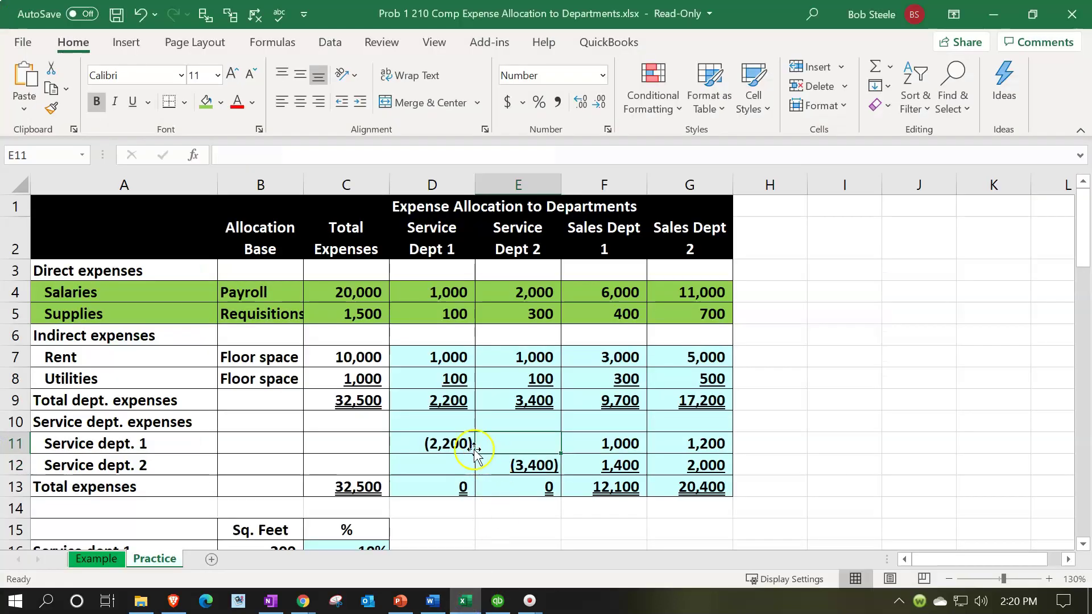
left_click(414, 427)
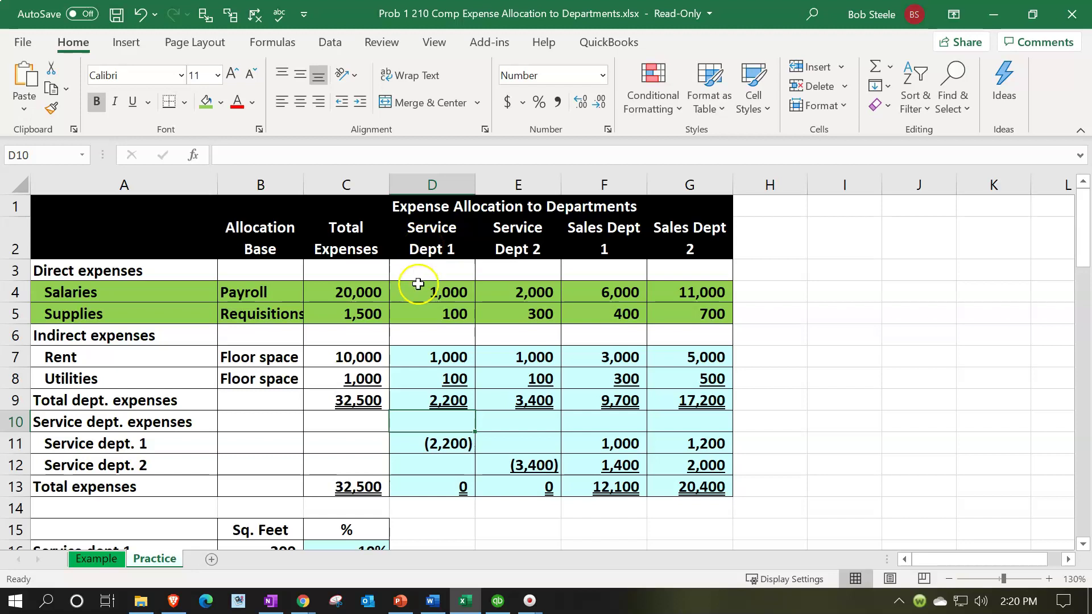
left_click_drag(424, 288, 431, 407)
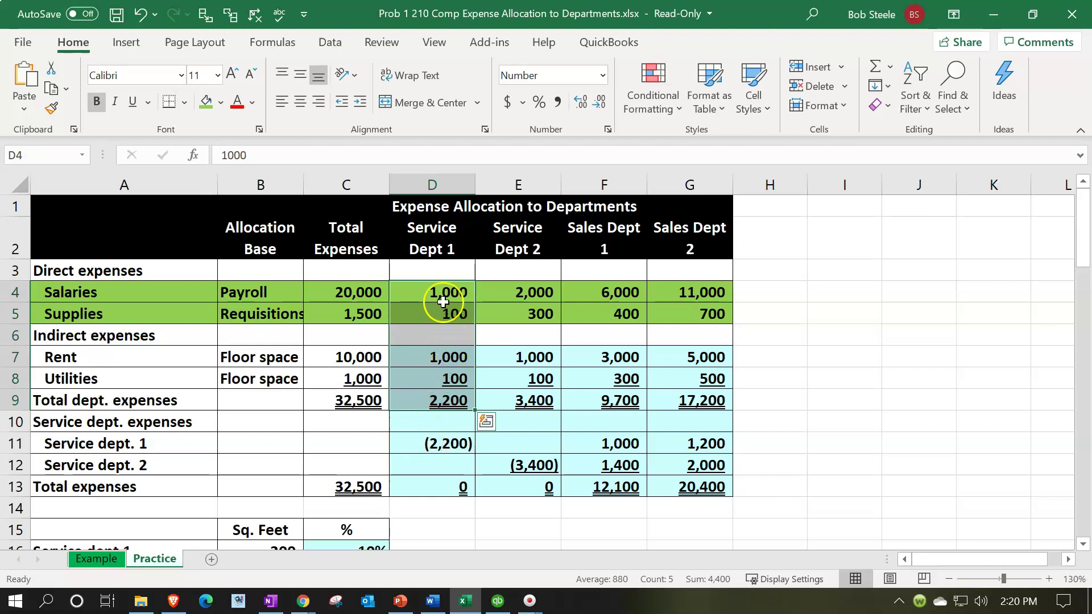
left_click_drag(442, 290, 437, 394)
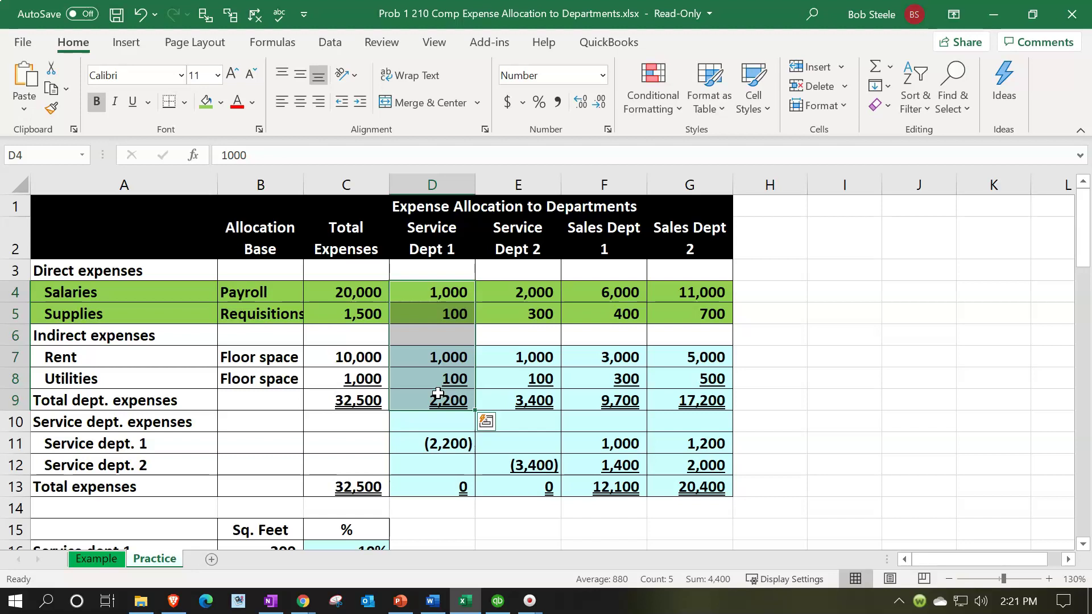
left_click(428, 436)
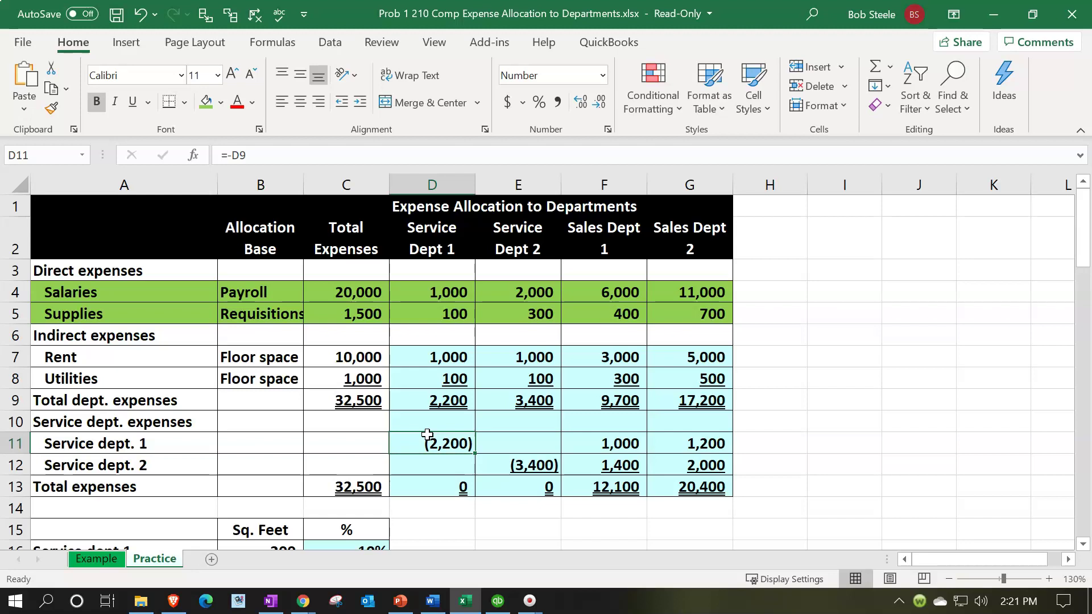
left_click(589, 449)
left_click(698, 441)
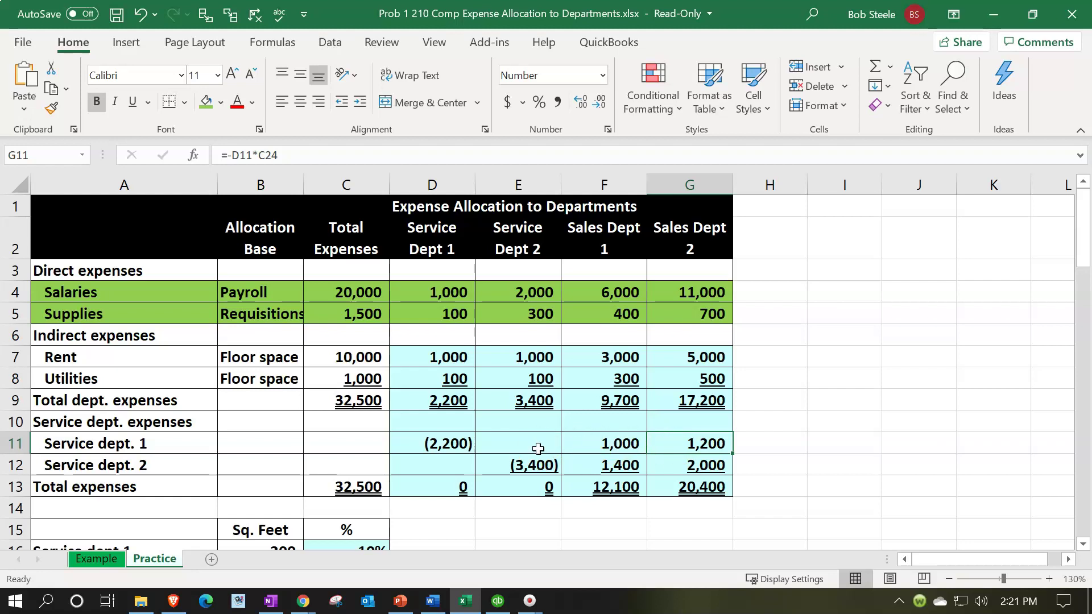
- Check the formula in D11, the square-feet and sales percentage tables, and the Service dept. 2 allocation in E12
double_click(462, 444)
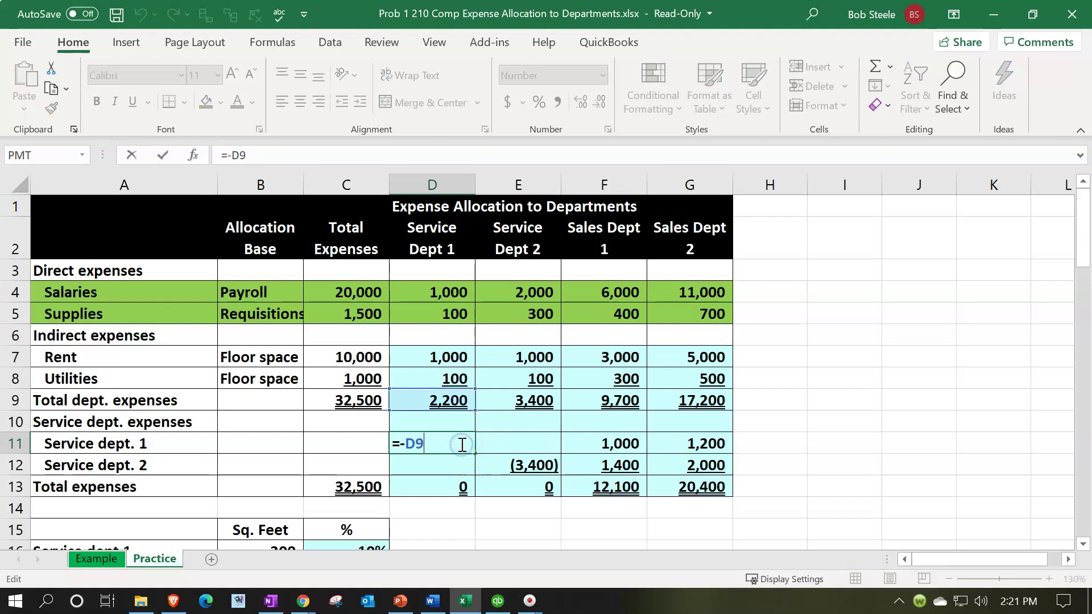
key("Return")
scroll(460, 444, "down", 3)
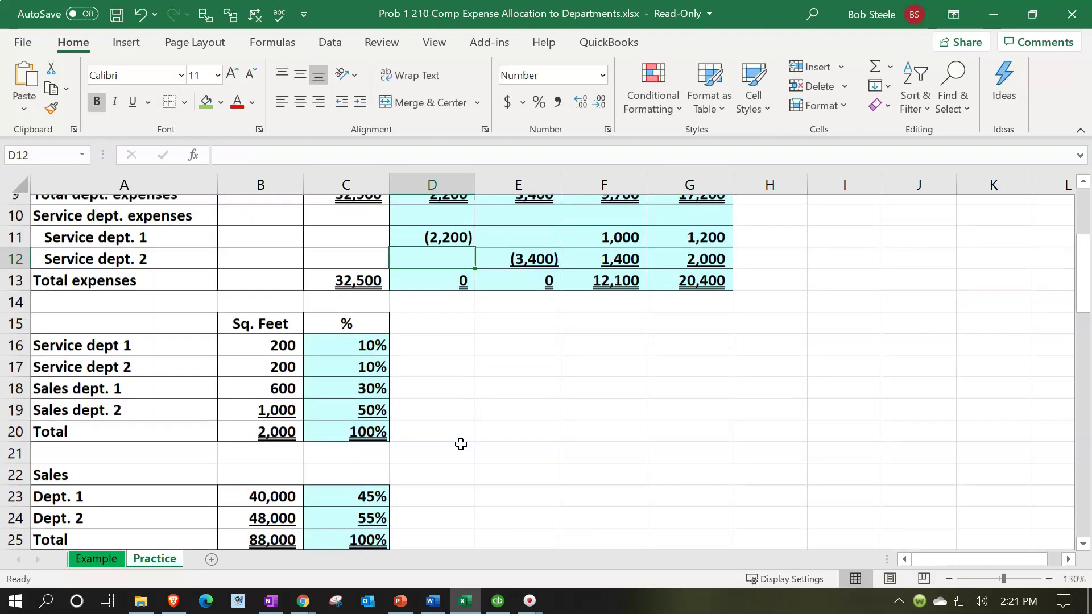
scroll(461, 444, "up", 2)
left_click(433, 345)
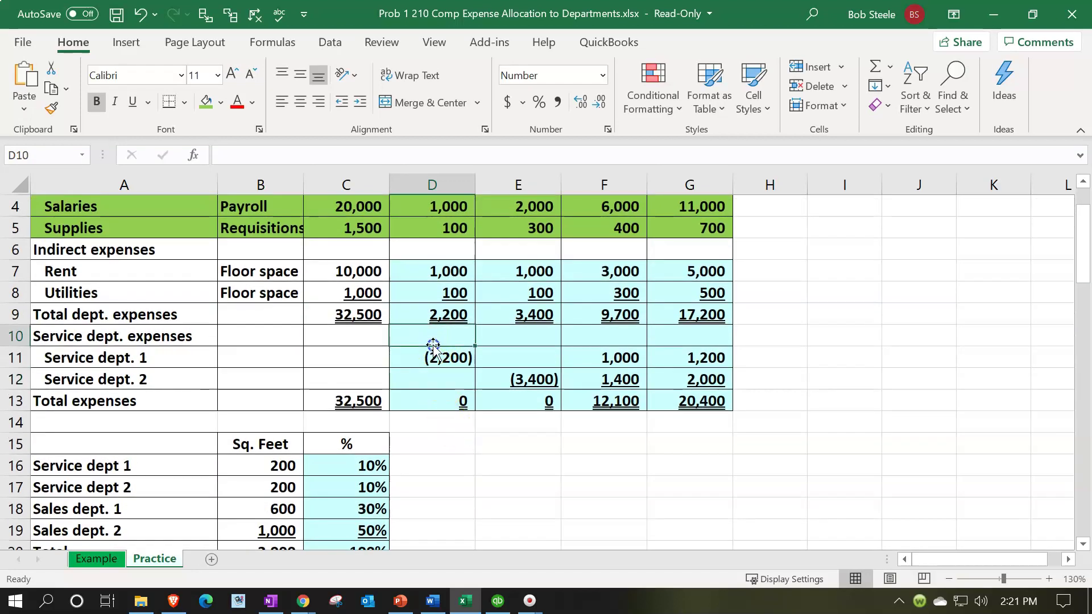
left_click(506, 378)
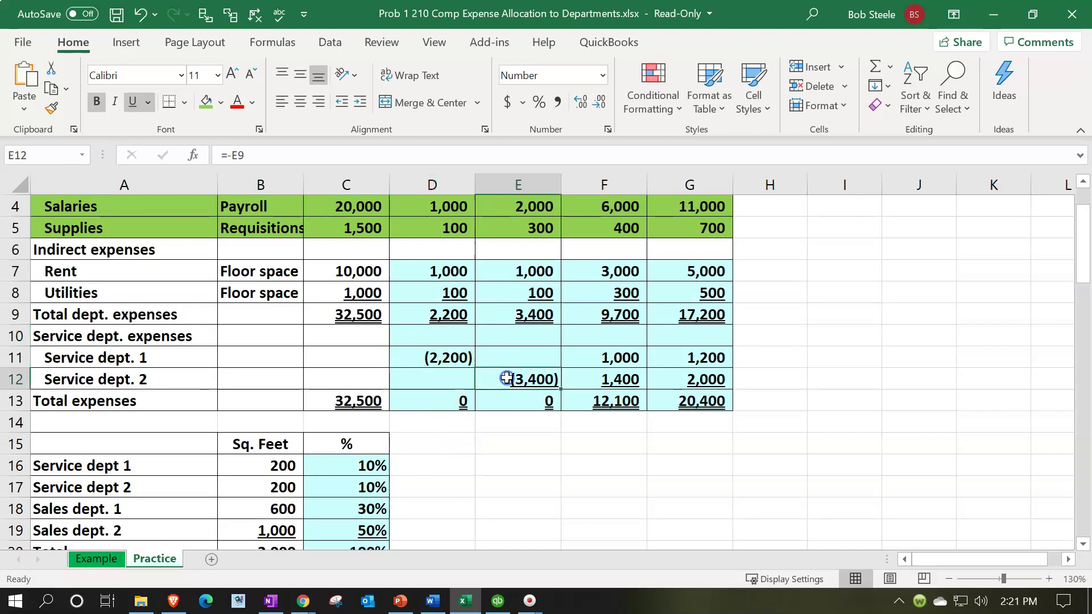
scroll(507, 378, "up", 1)
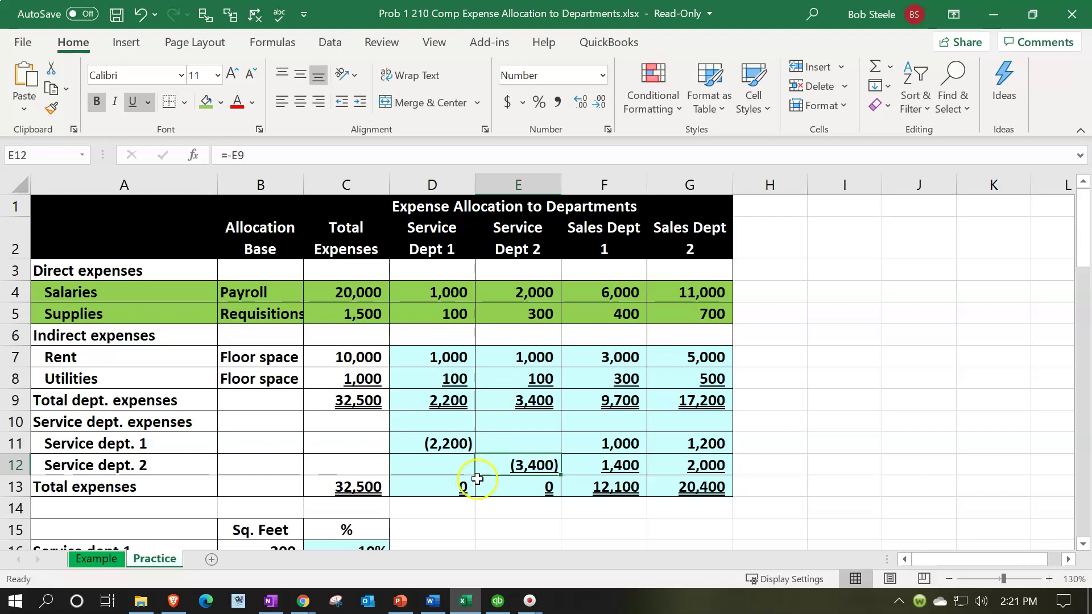
- Switch back to QuickBooks and review the sales and service department columns of the Profit & Loss by Class report
mouse_move(498, 601)
left_click(545, 548)
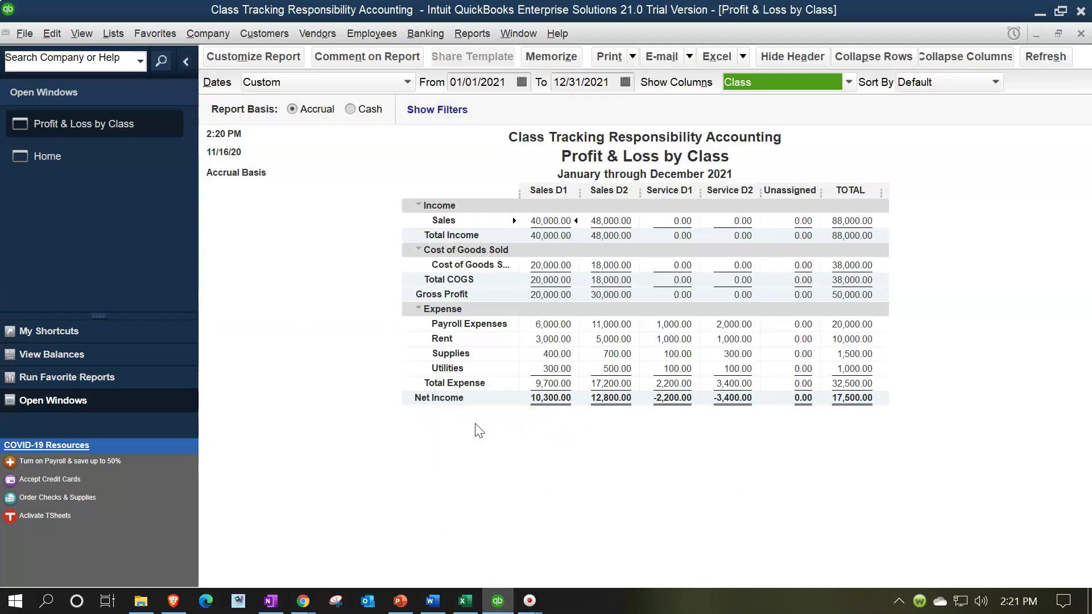
left_click(472, 438)
left_click(607, 220)
left_click(693, 217)
left_click(715, 421)
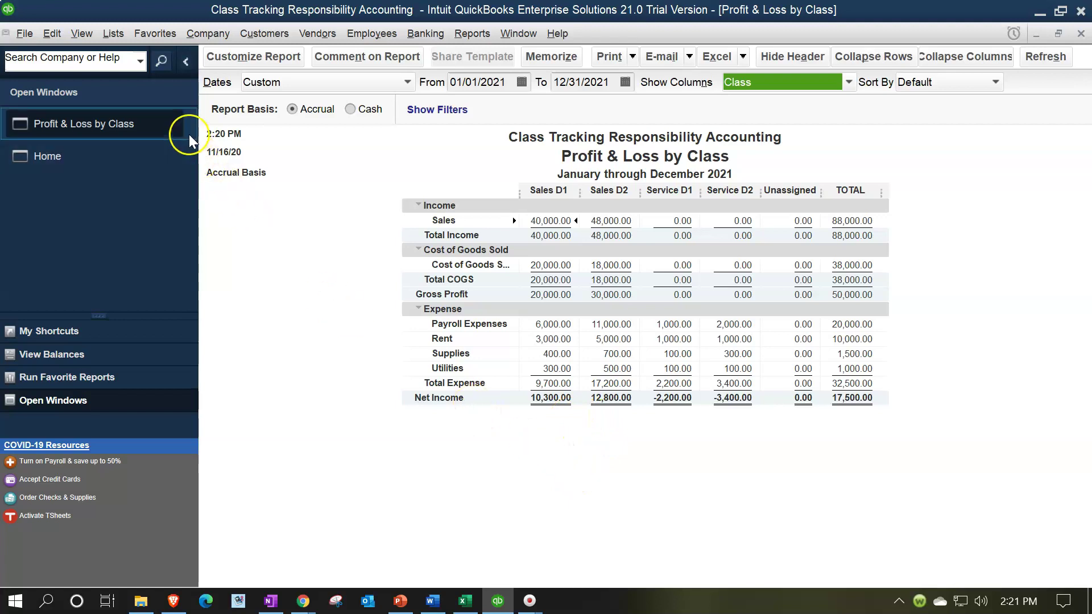
- Open the chart of accounts and start adding a new account
left_click(114, 33)
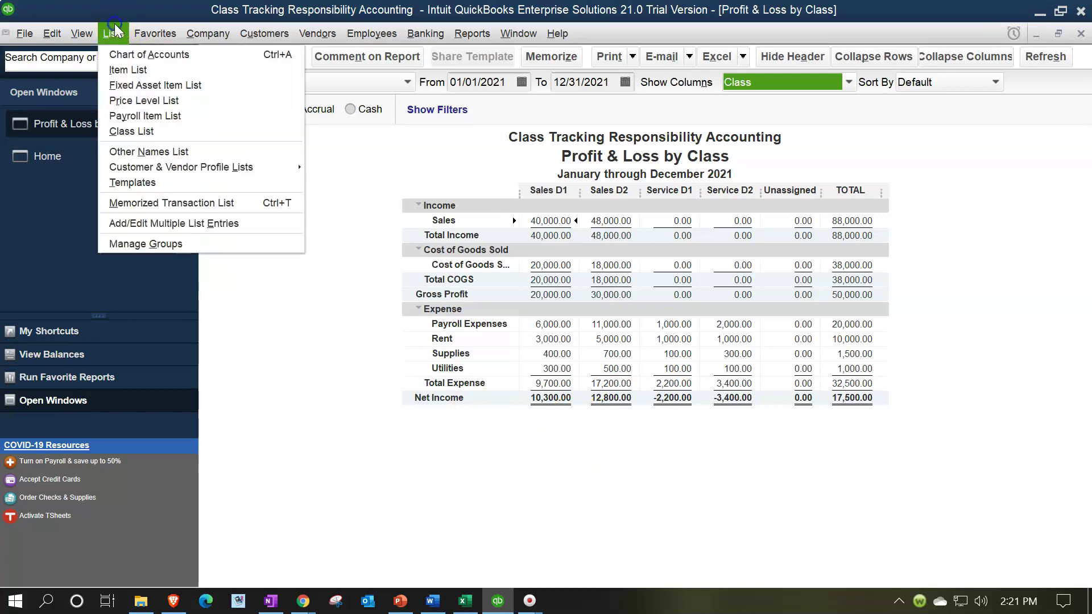
left_click(126, 55)
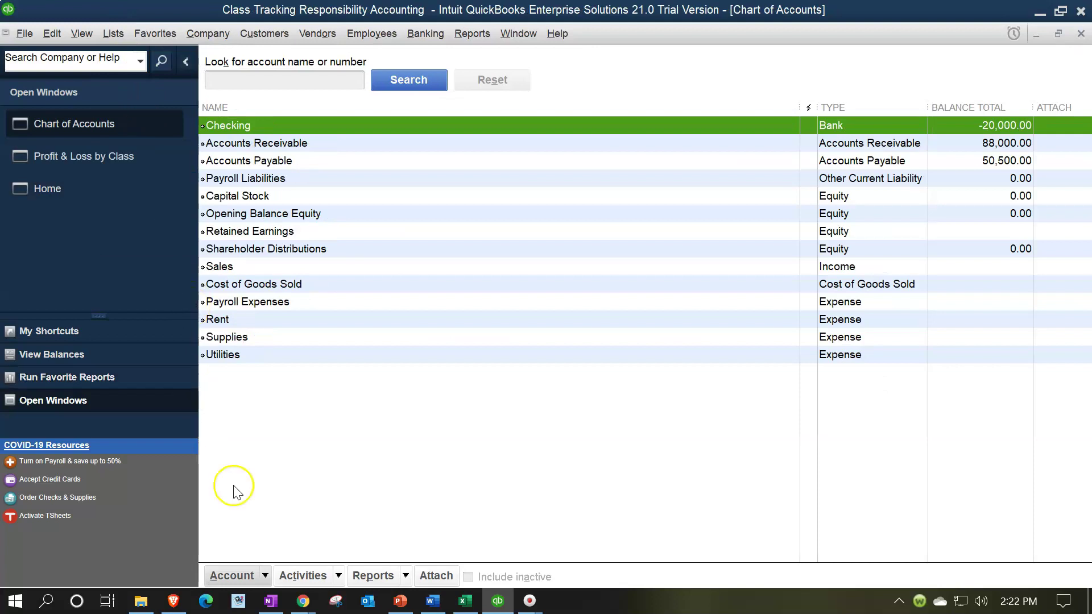
left_click(265, 576)
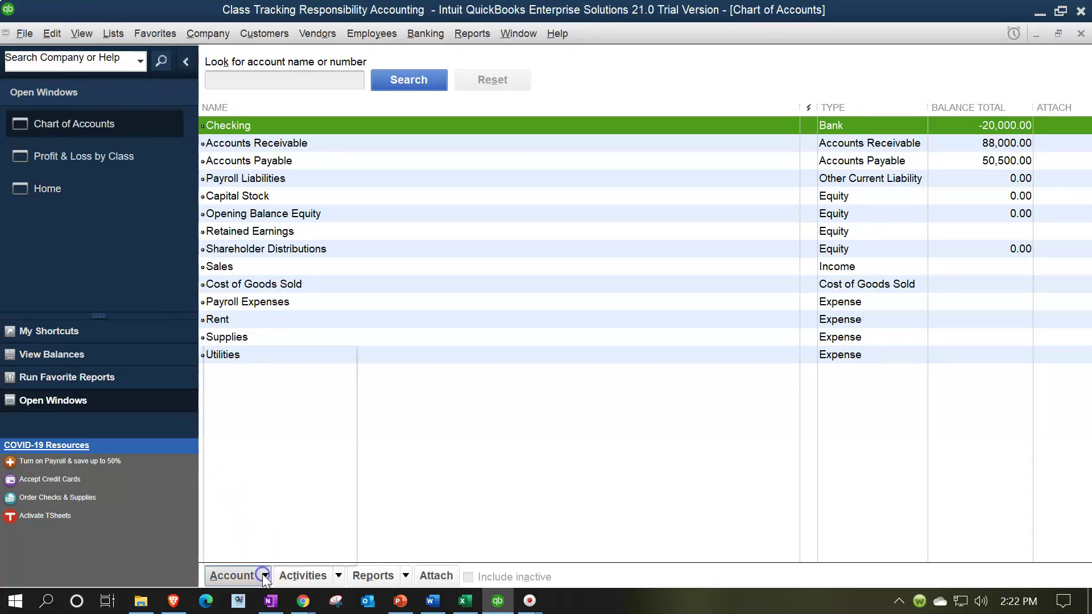
left_click(245, 354)
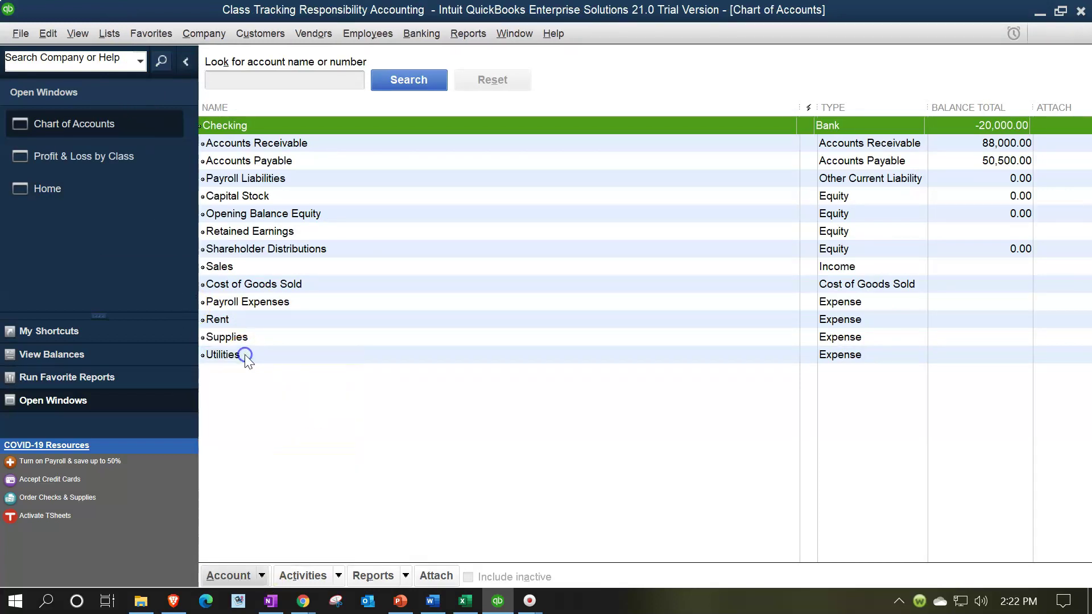
- Switch to the Excel worksheet, copy the text "Service dept. 1" from cell A11, and return to QuickBooks
left_click(465, 600)
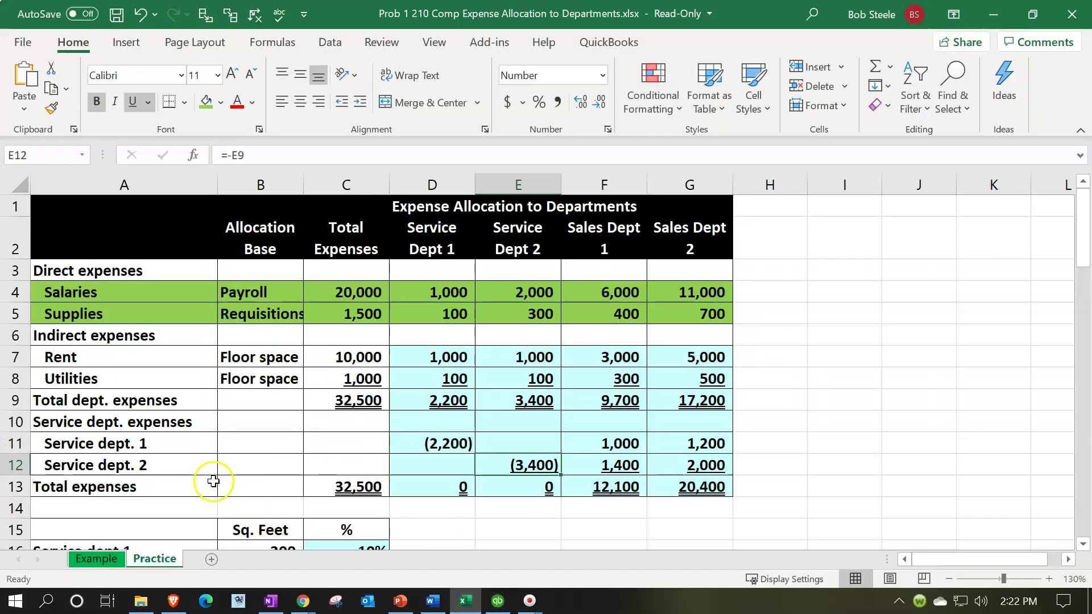
left_click(170, 444)
double_click(168, 443)
left_click_drag(169, 443, 44, 445)
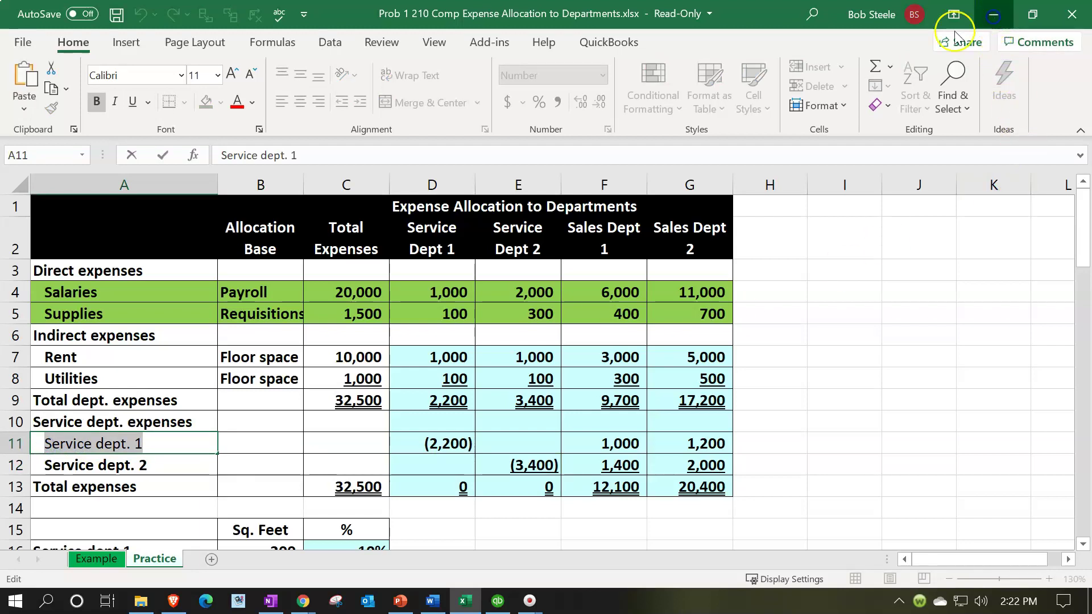
left_click(994, 14)
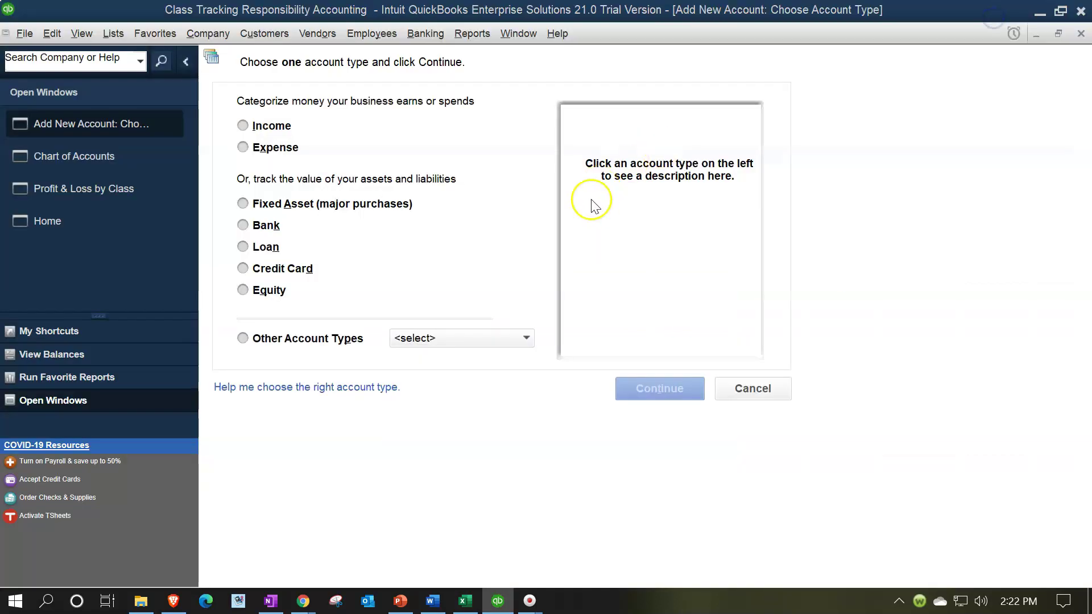
- Create an Other Expense account named "Service dept. 1", saving it and starting another new account
left_click(506, 338)
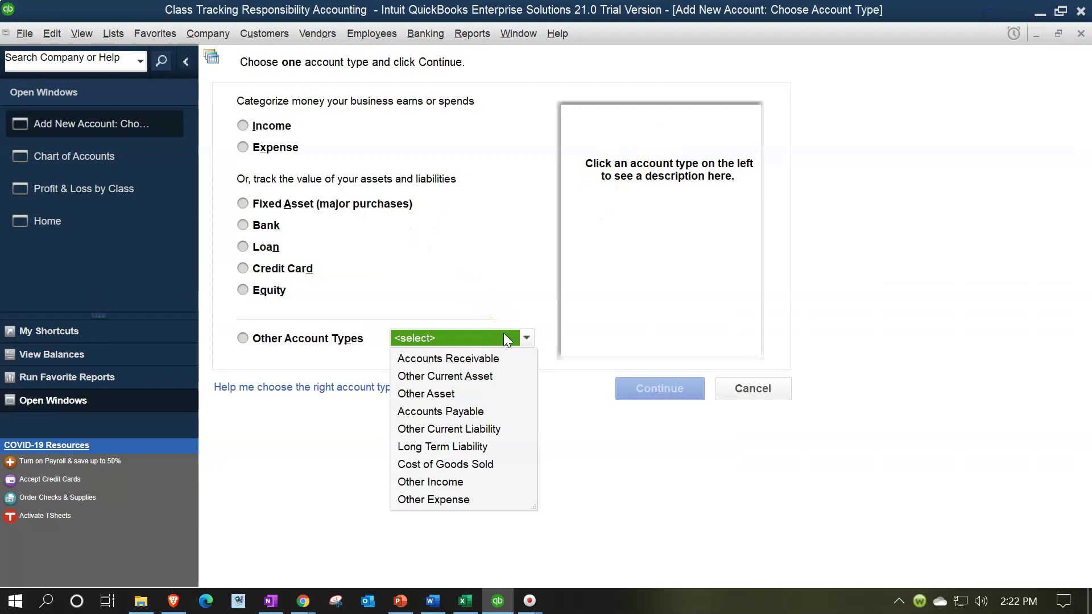
left_click(453, 500)
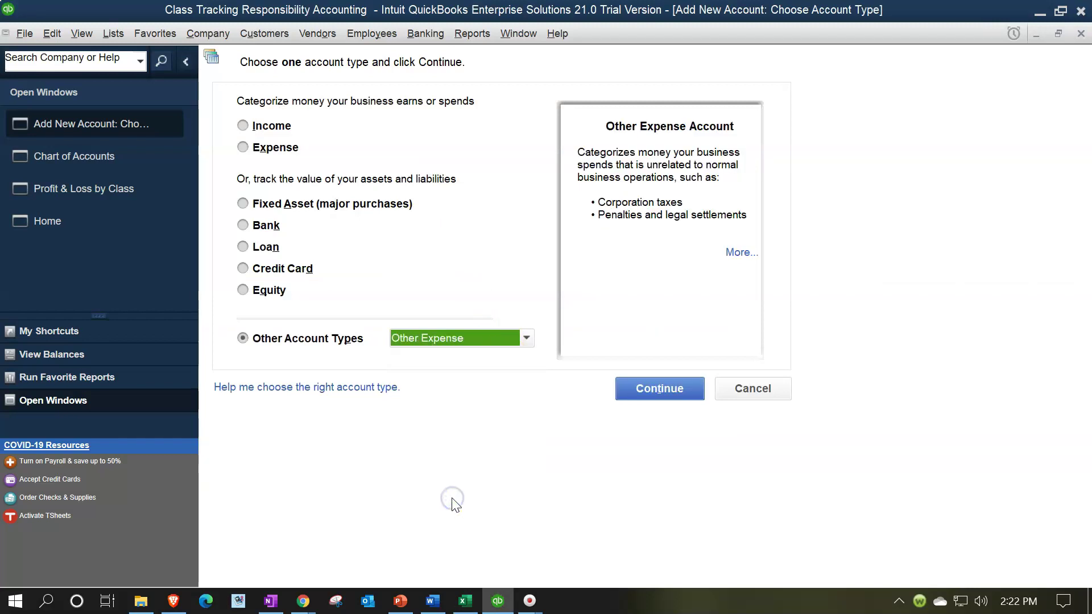
left_click(650, 392)
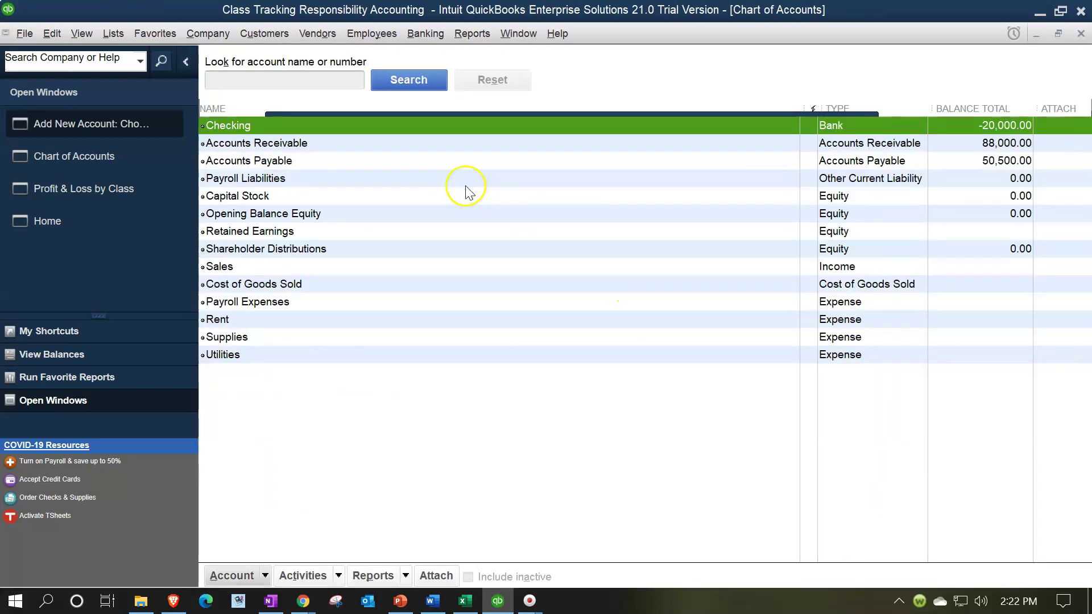
type("Service dept. 1")
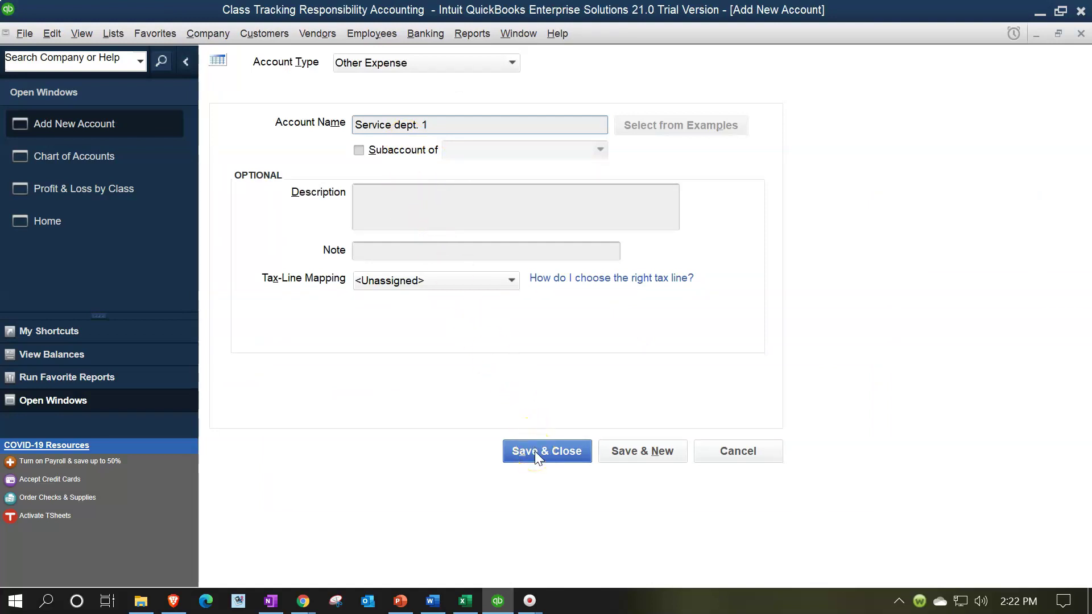
left_click(634, 449)
- Copy the text "Service dept. 2" from cell A12 in Excel and enter it as the new QuickBooks account's name
left_click(465, 600)
left_click(176, 458)
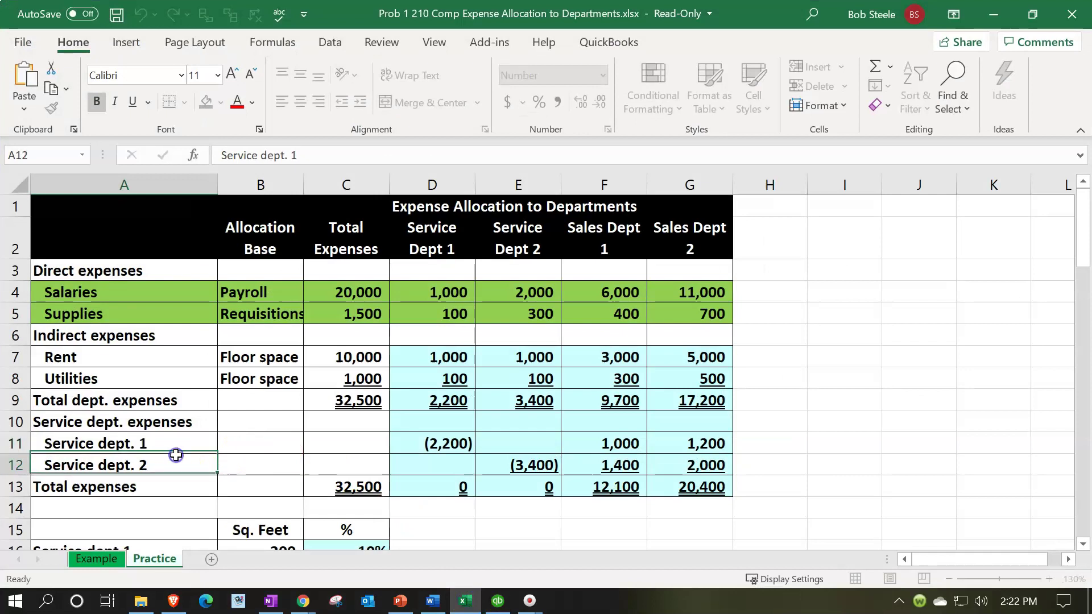
double_click(176, 460)
left_click_drag(176, 461, 9, 464)
key("ctrl+c")
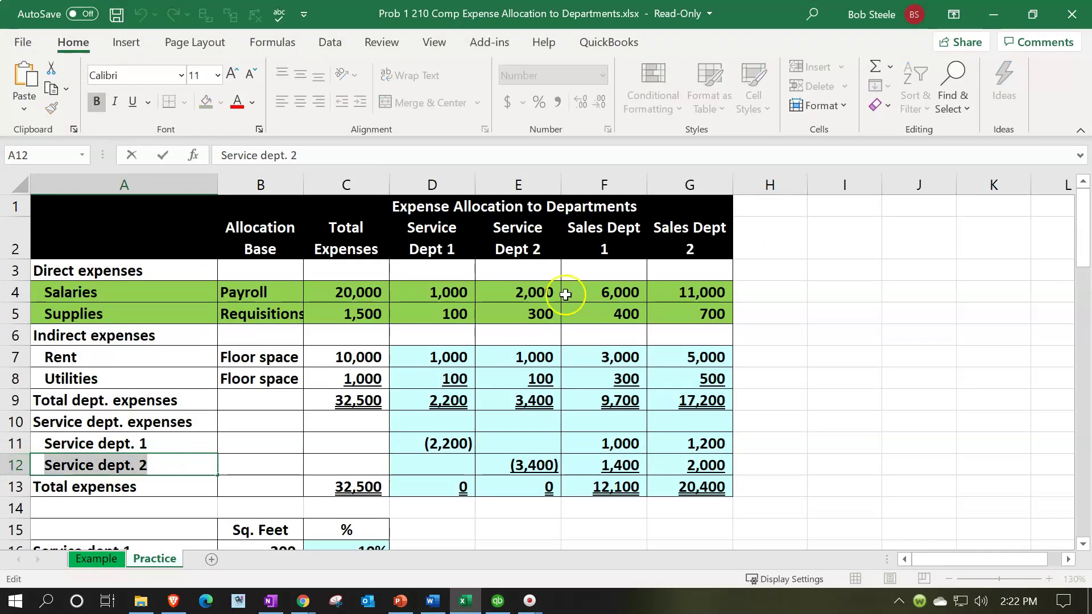
left_click(988, 16)
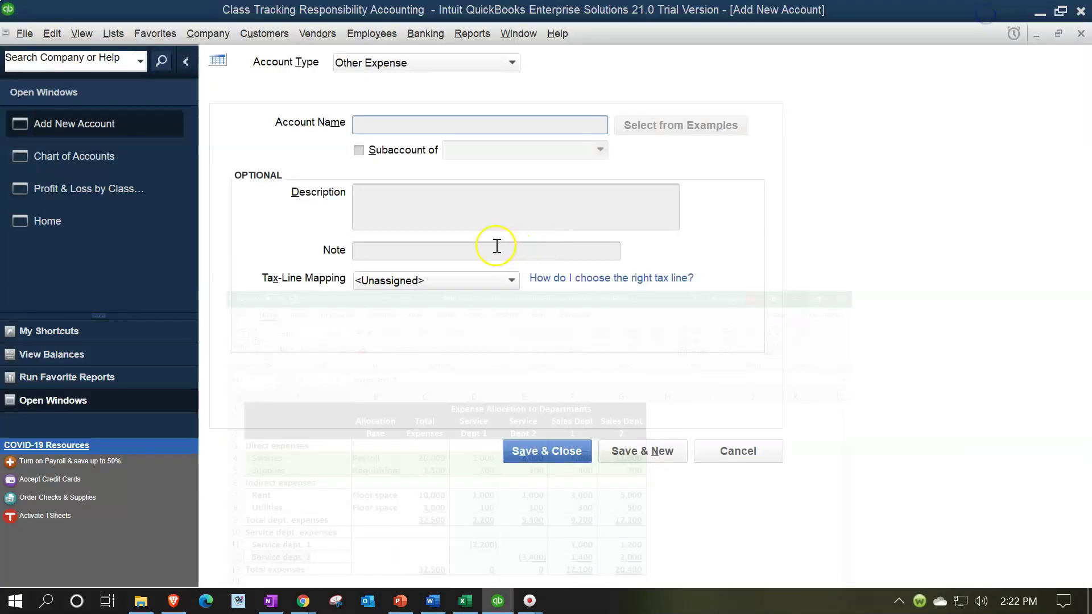
left_click(373, 122)
key("ctrl+v")
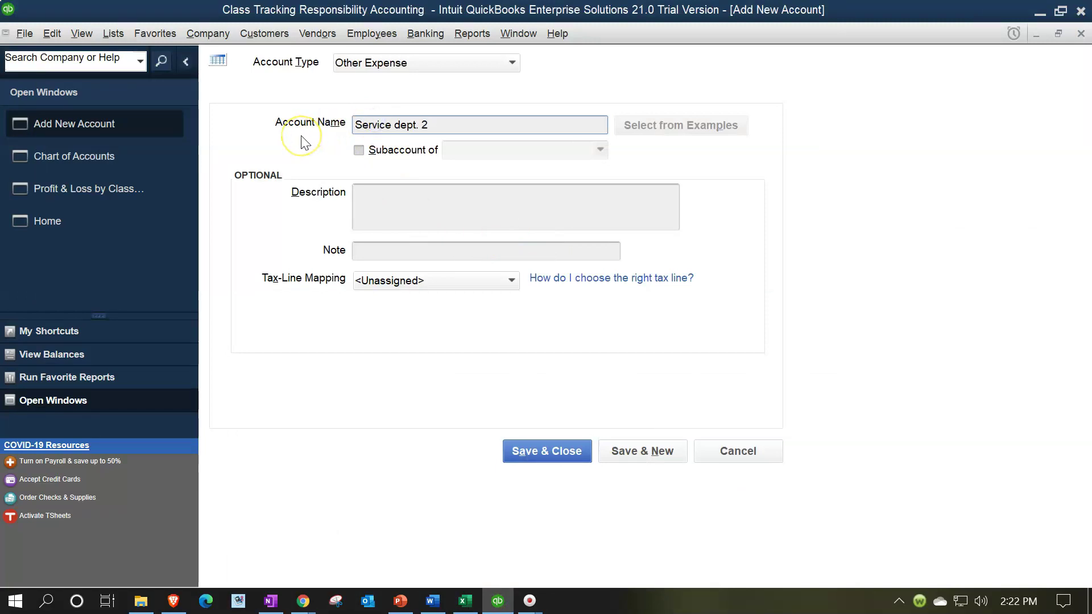
- Save the "Service dept. 2" Other Expense account and return to the chart of accounts
left_click(565, 448)
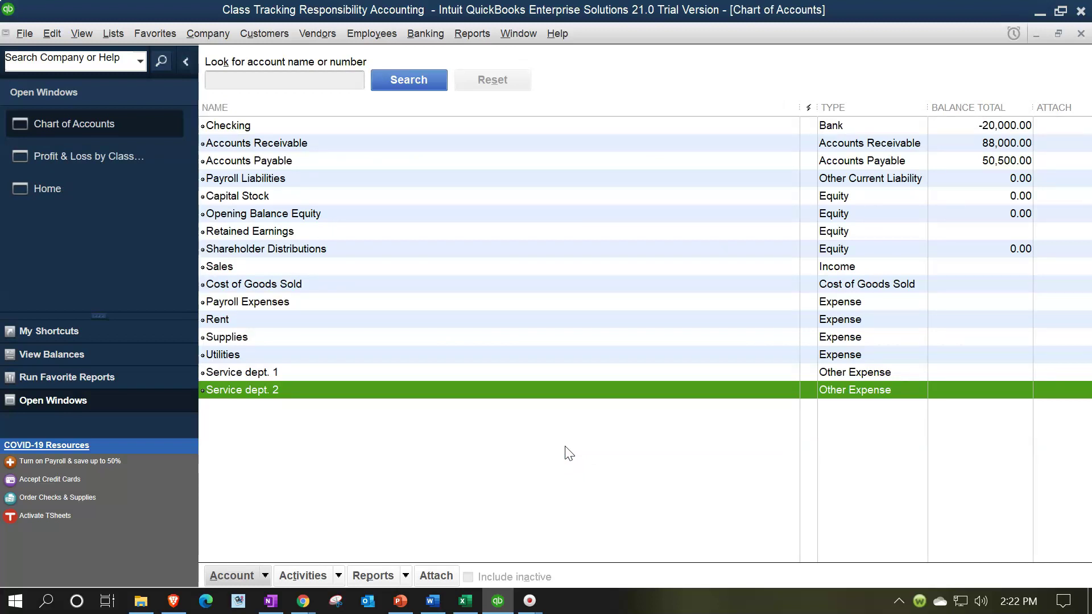
left_click(325, 372)
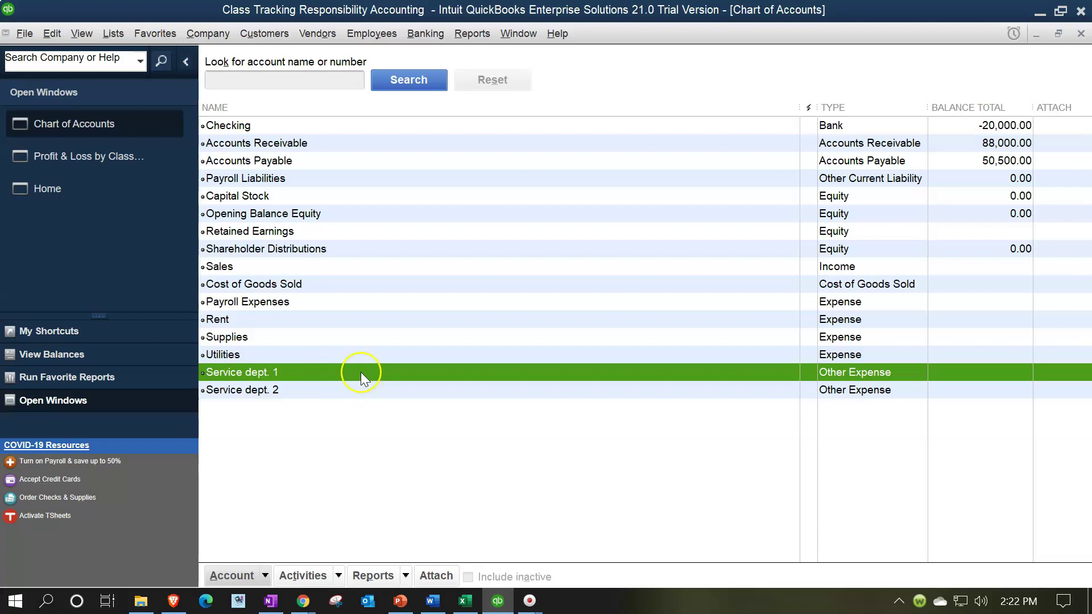
- Start a new general journal entry dated 12/31/2021
left_click(209, 35)
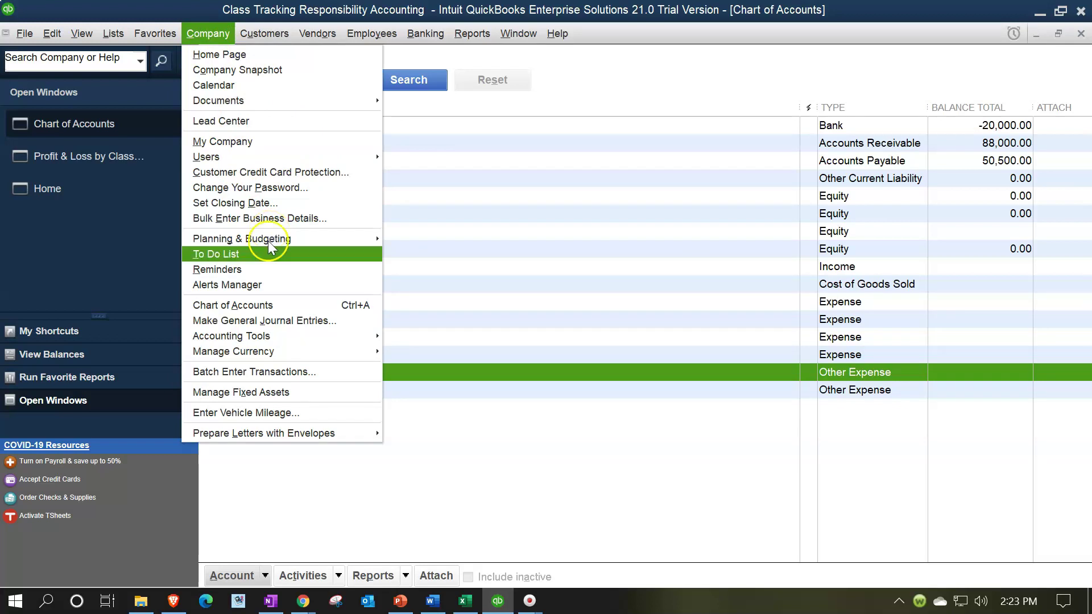
left_click(298, 321)
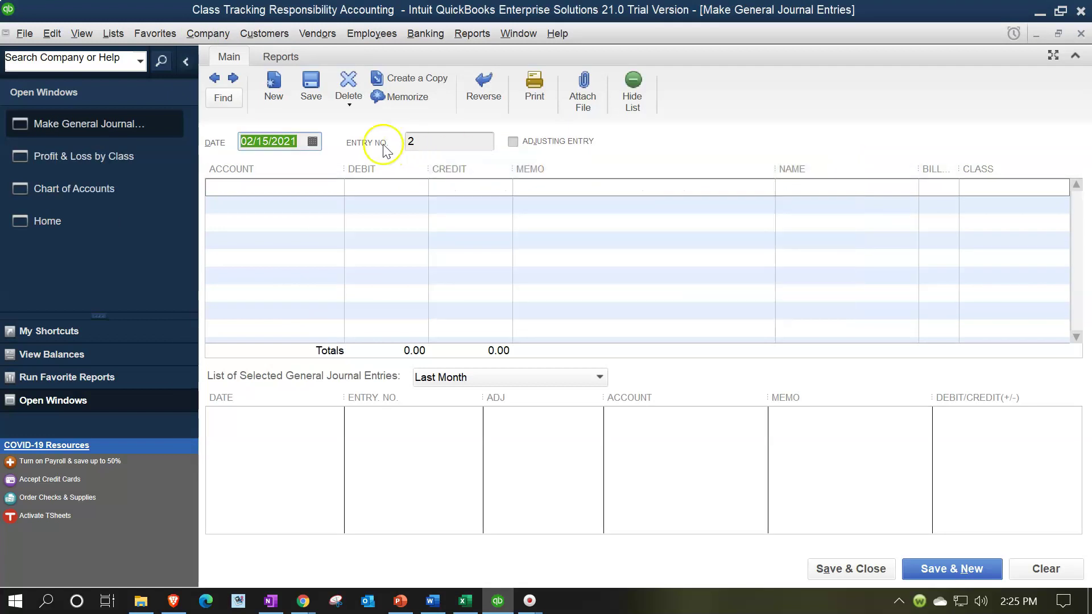
type("12")
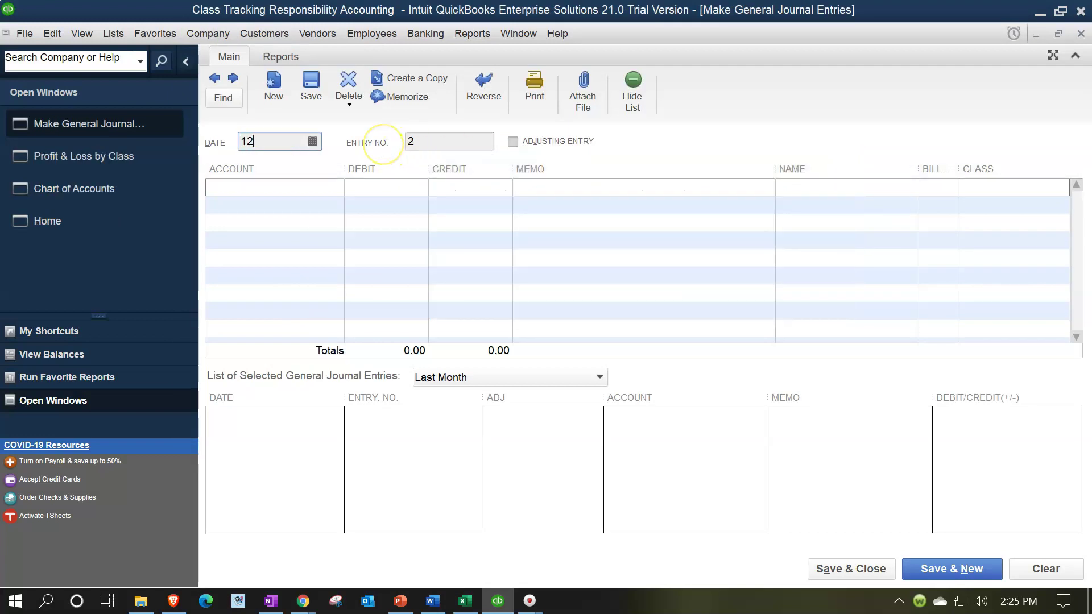
type("/31/2021")
key("Tab")
key("Tab")
key("Tab")
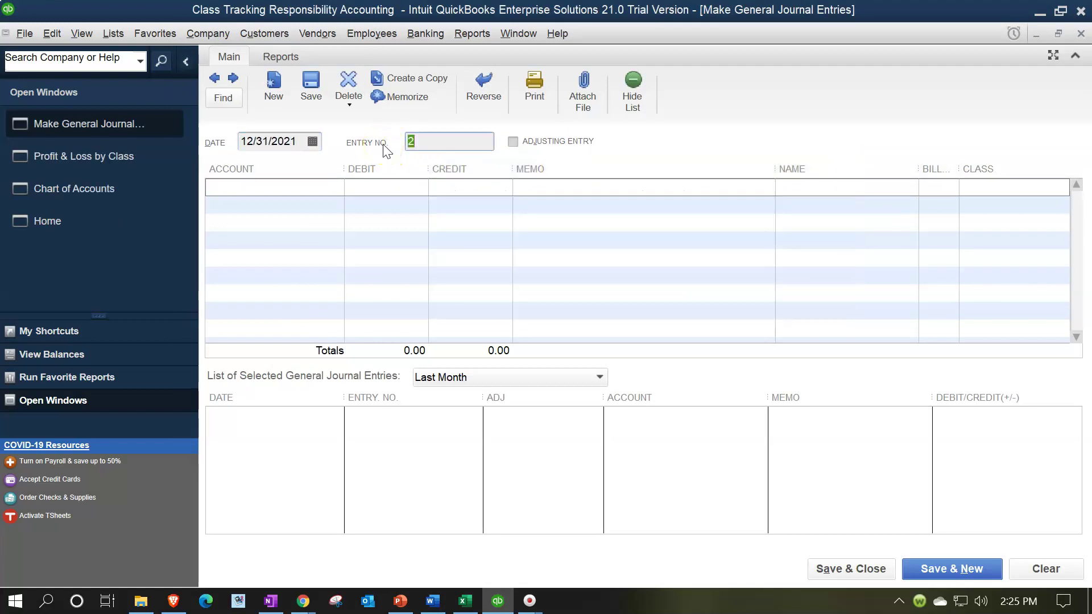
- Check the Service D1 expenses in the Profit & Loss by Class report and credit Service dept. 1 for 2,200 with class Service D1
left_click(110, 159)
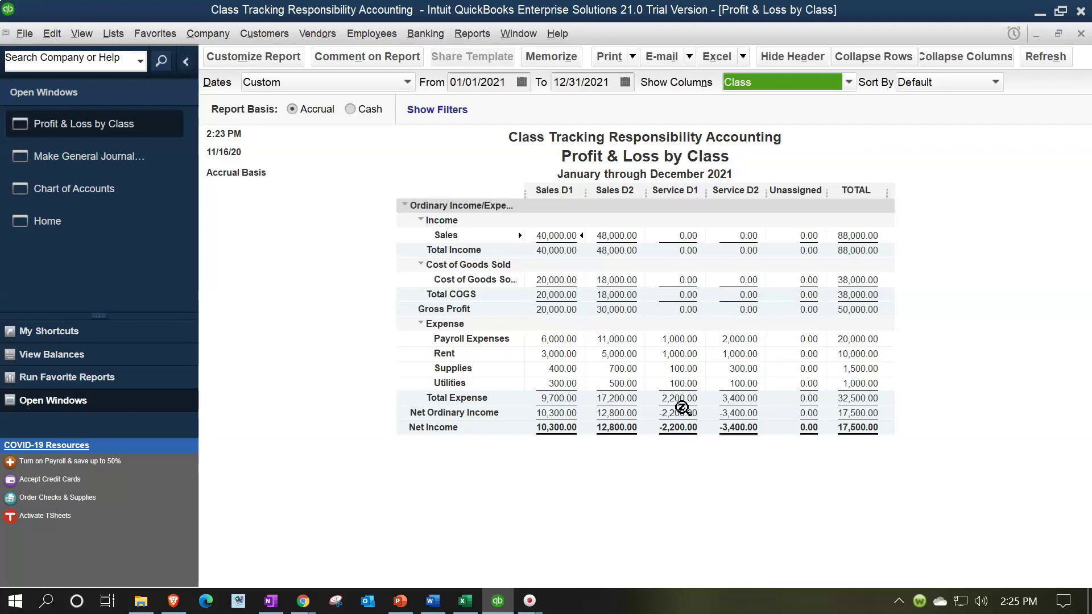
left_click(687, 353)
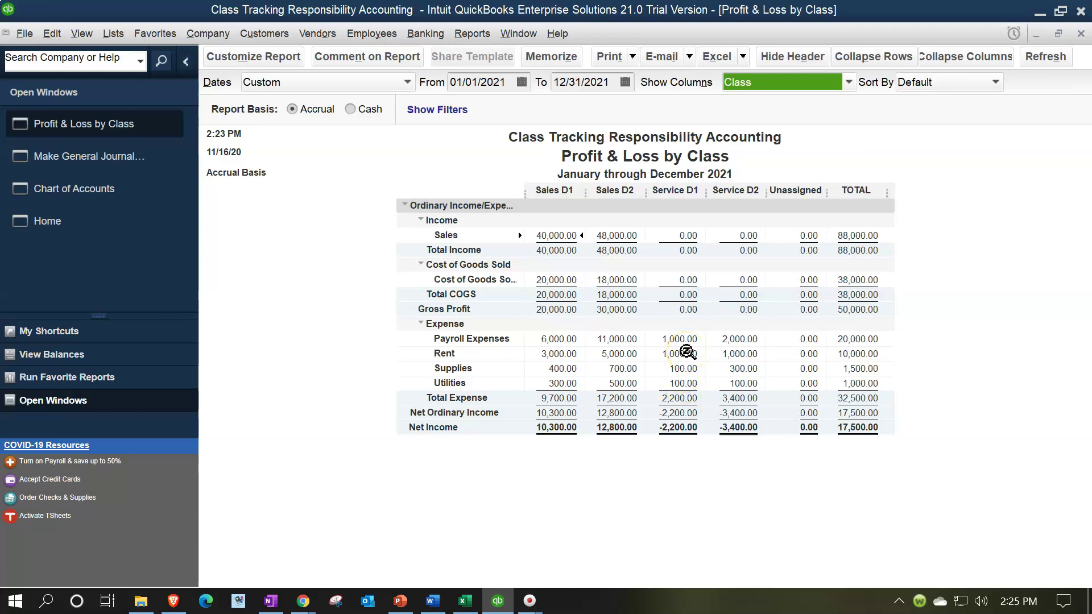
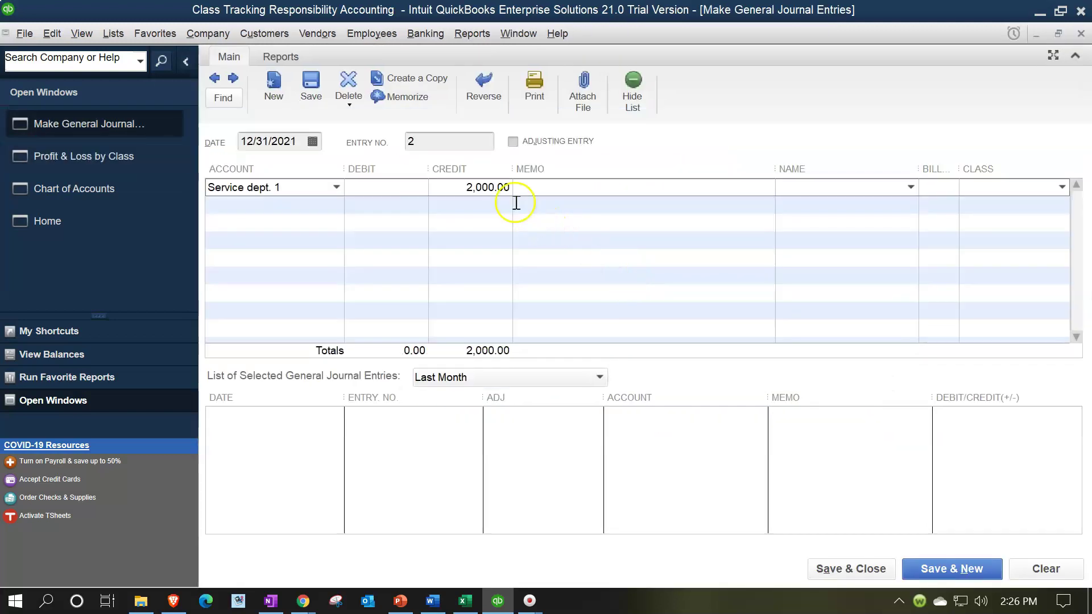
type("2200")
key("Tab")
left_click(1062, 187)
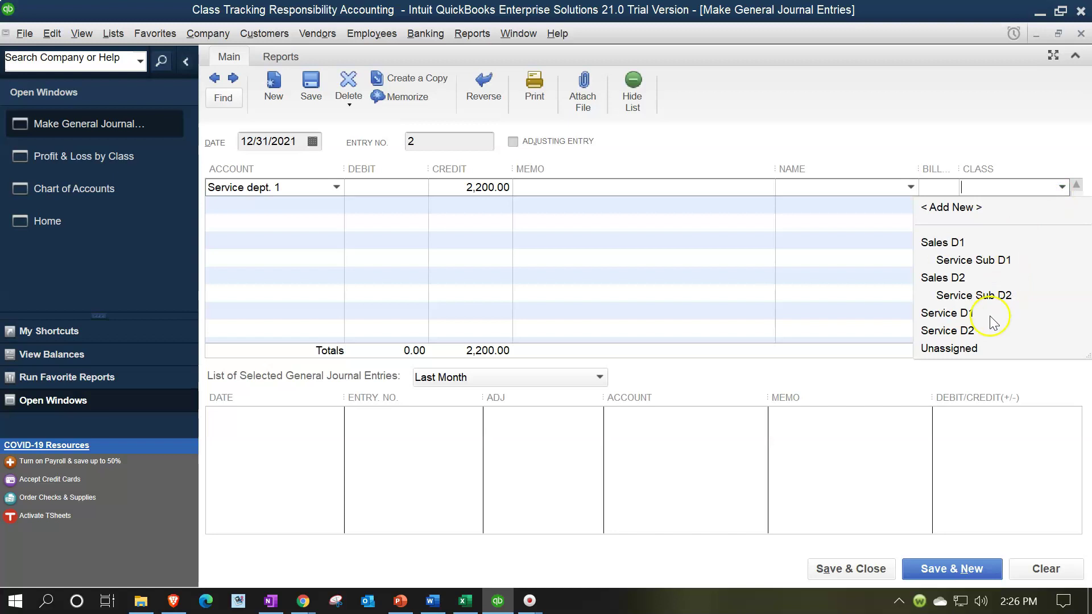
left_click(956, 320)
key("Tab")
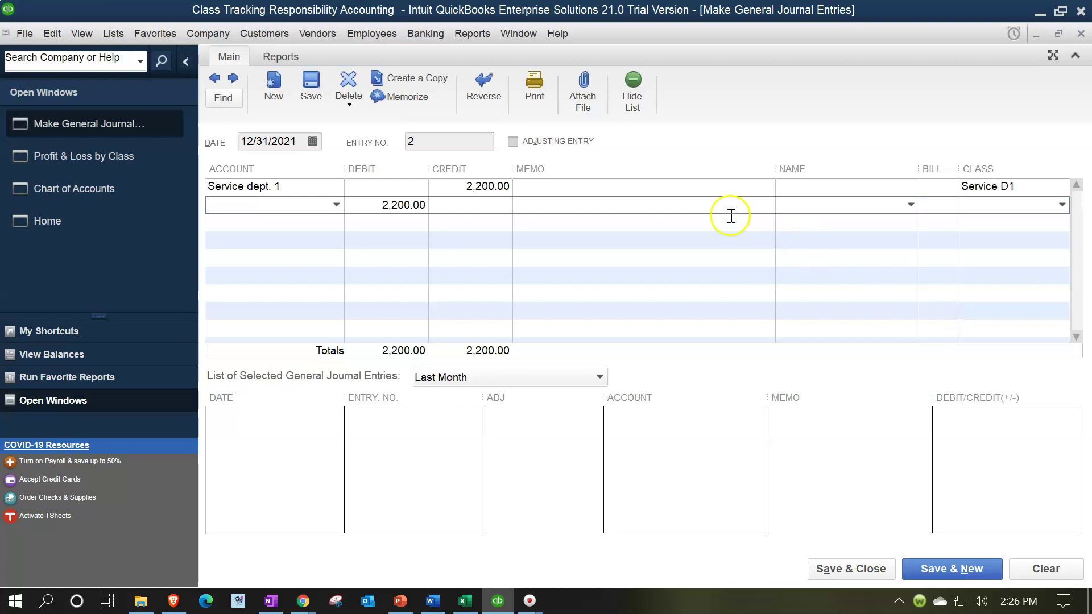
- Assign the entry's second line to the Service dept. 1 account with class Sales D1
left_click(337, 206)
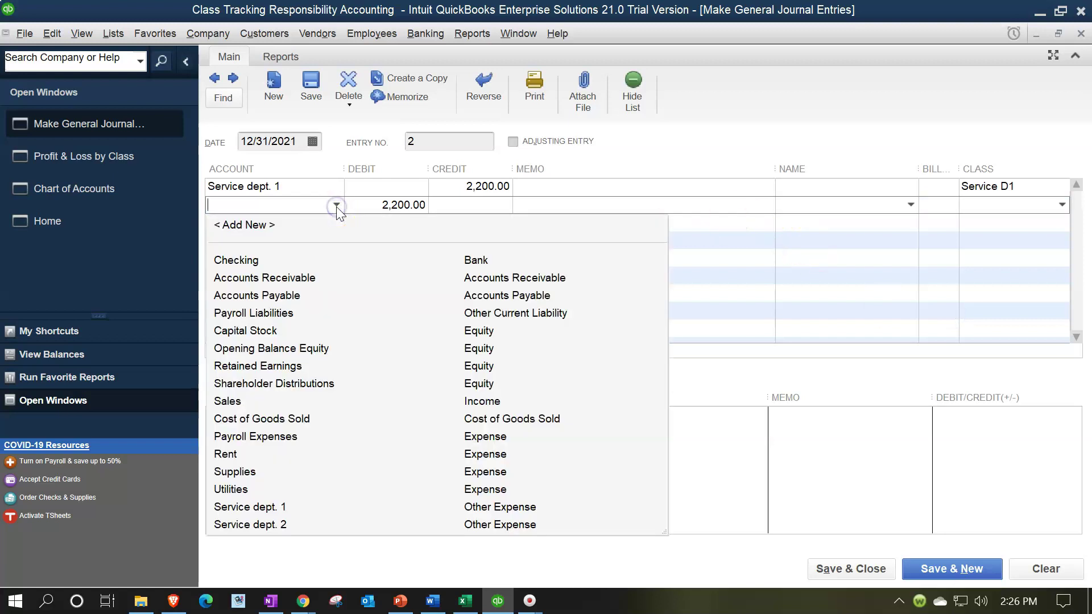
left_click(336, 206)
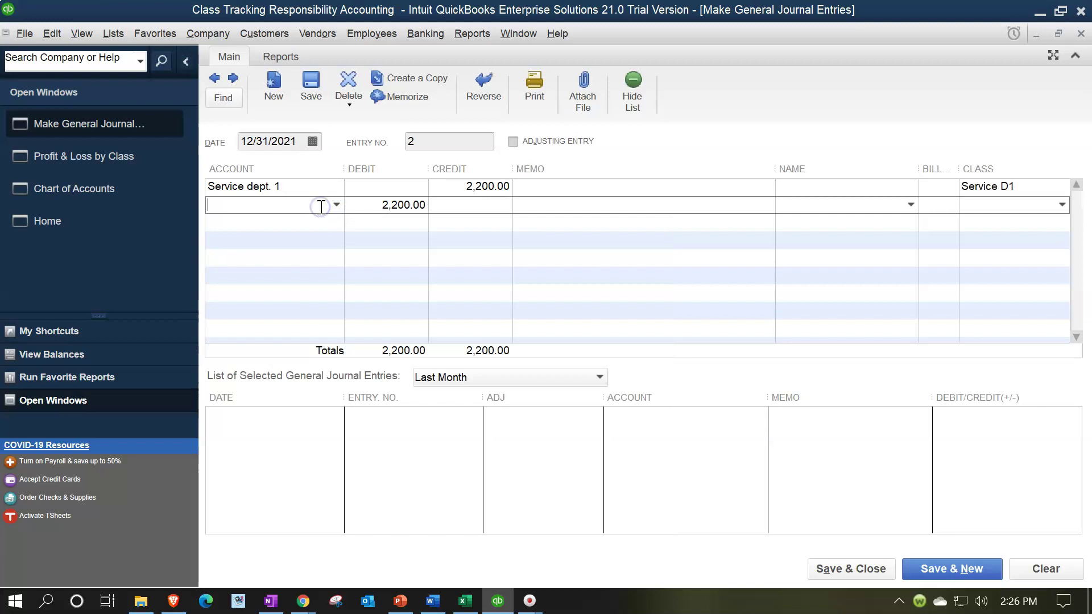
type("Sales")
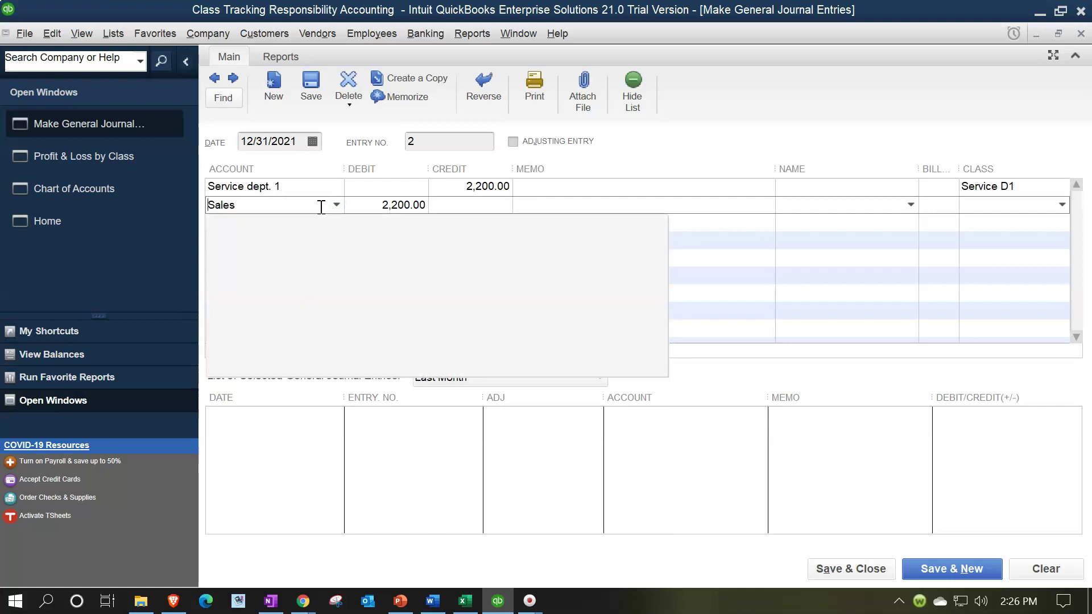
key("Down")
key("Down")
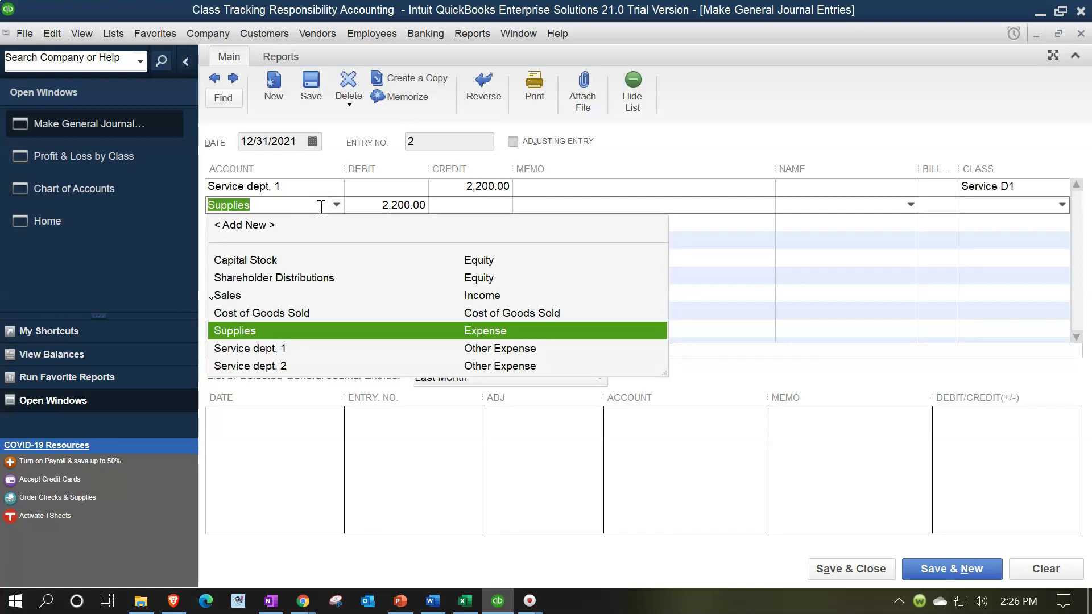
key("Down")
key("Tab")
key("Tab")
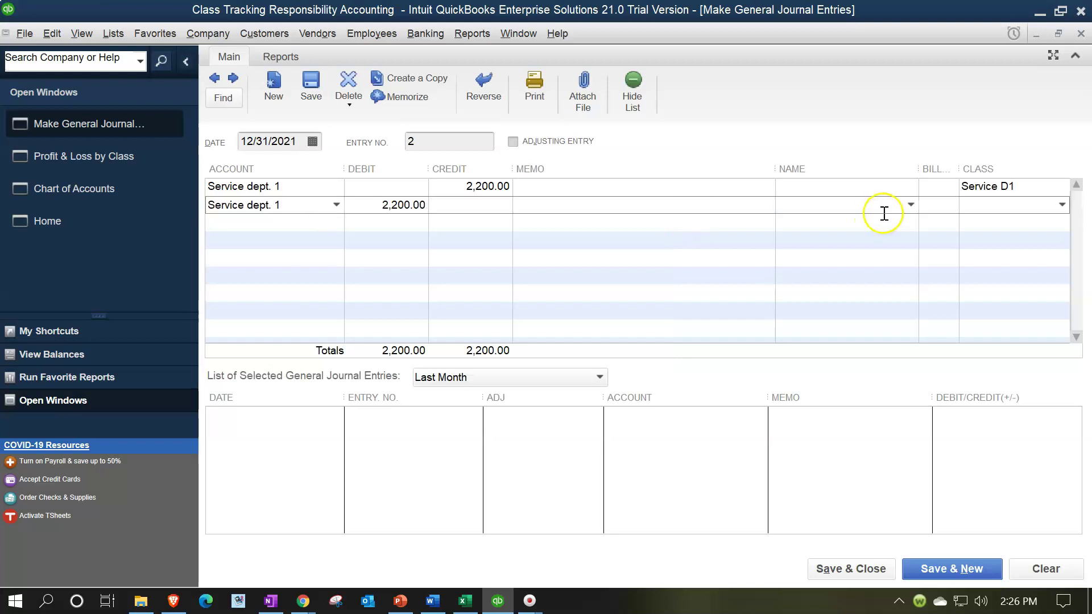
left_click(1061, 205)
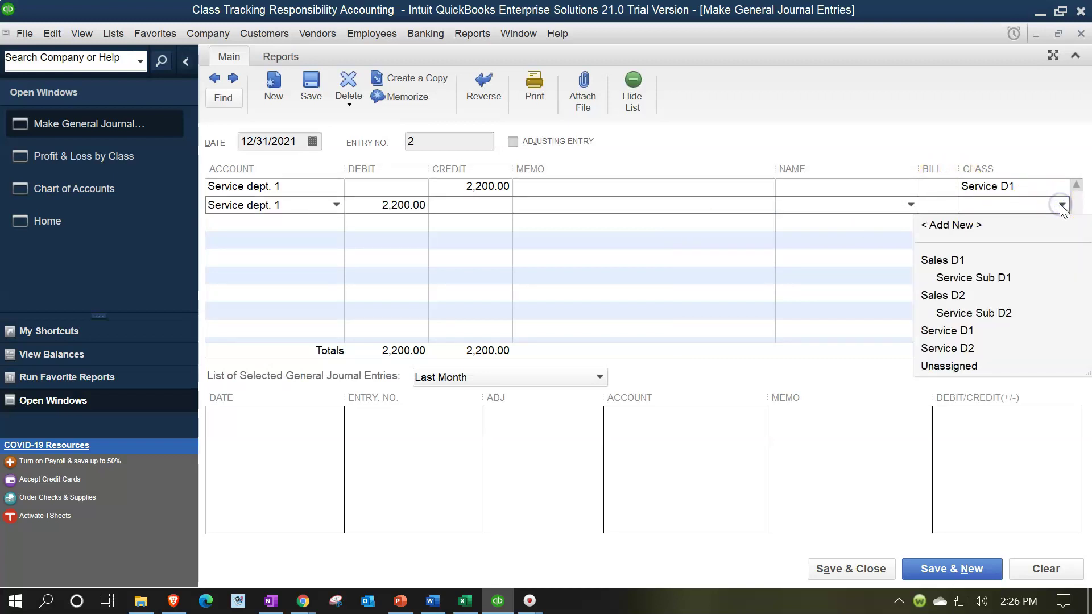
left_click(957, 258)
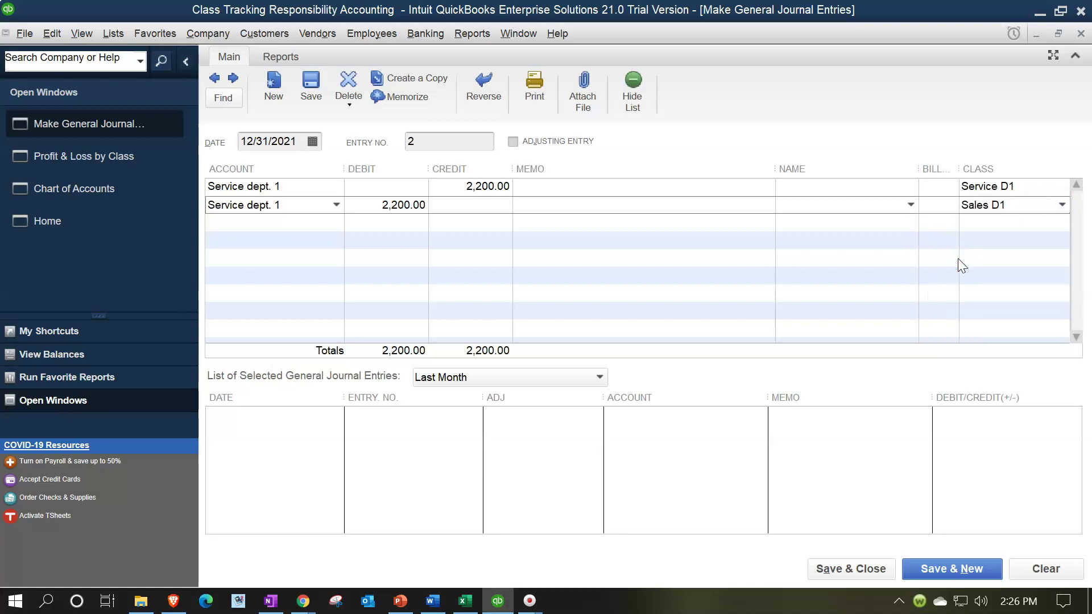
- Add a third line to the entry for the Service dept. 1 account with class Sales D2
key("Tab")
type("Ser")
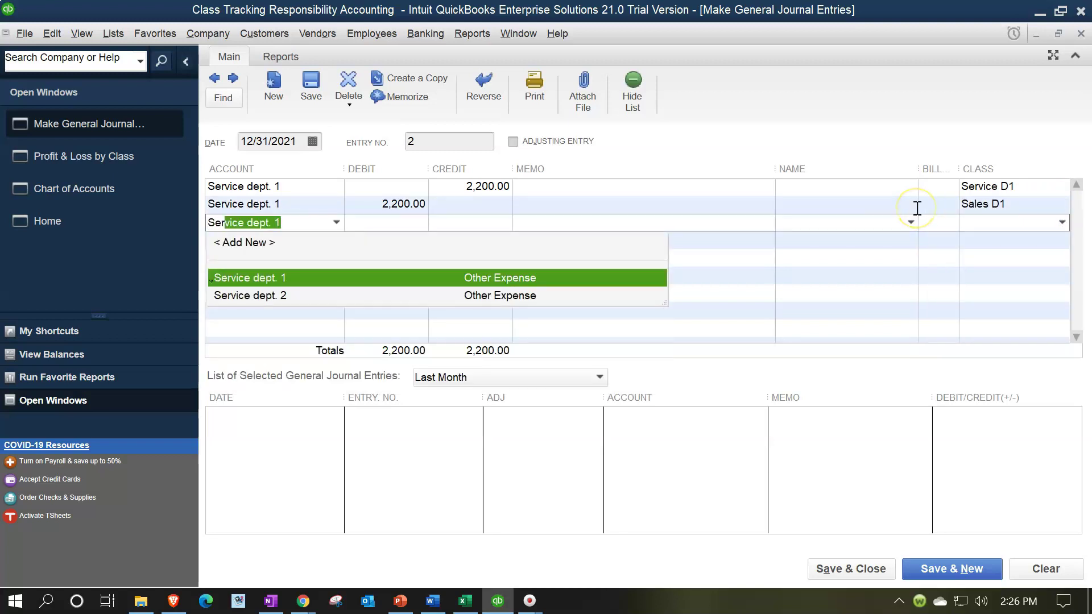
key("Tab")
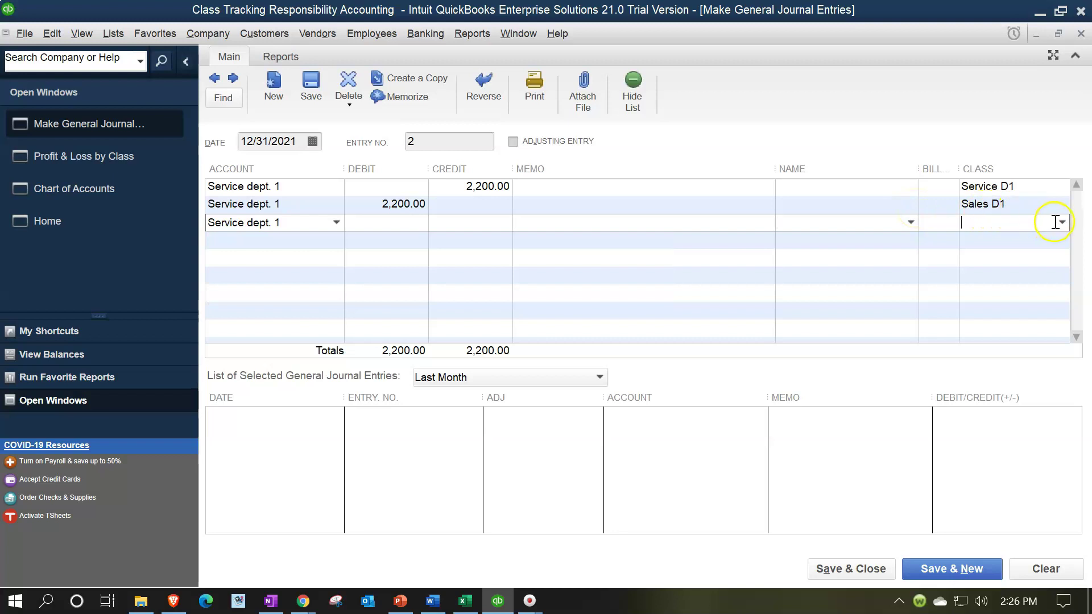
left_click(1066, 226)
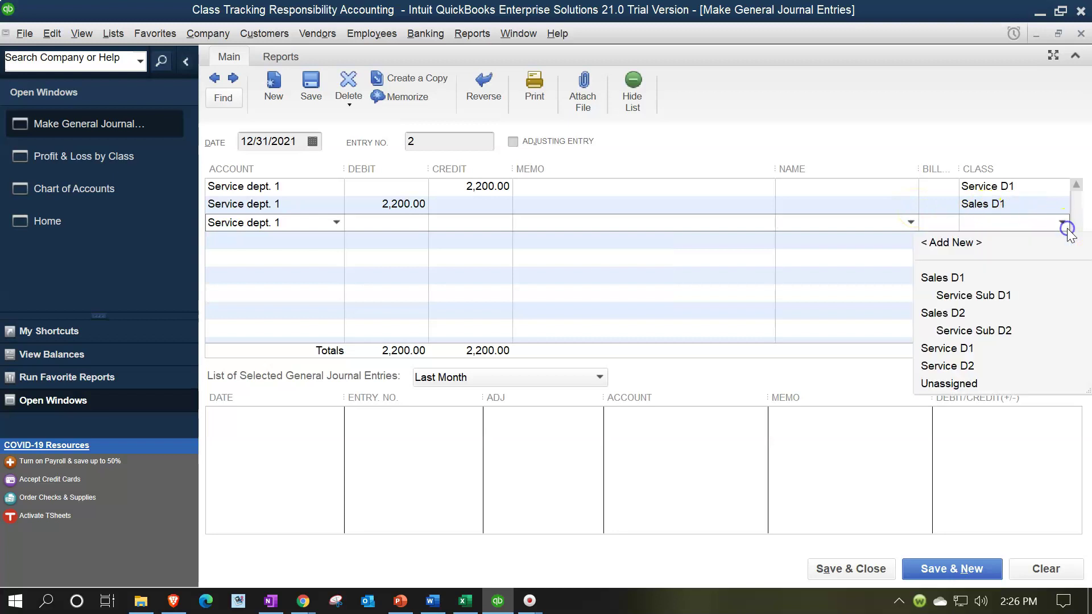
left_click(955, 312)
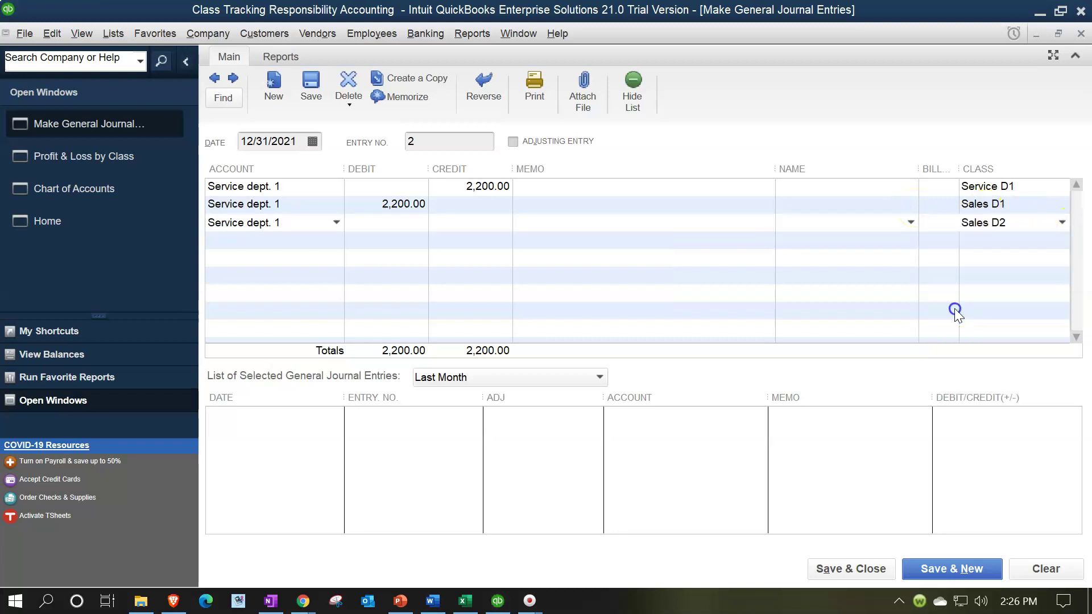
- Clear the Sales D1 line's debit and look up the Service dept. 1 allocation to Sales Dept 1 in the Excel worksheet
left_click(373, 205)
key("Delete")
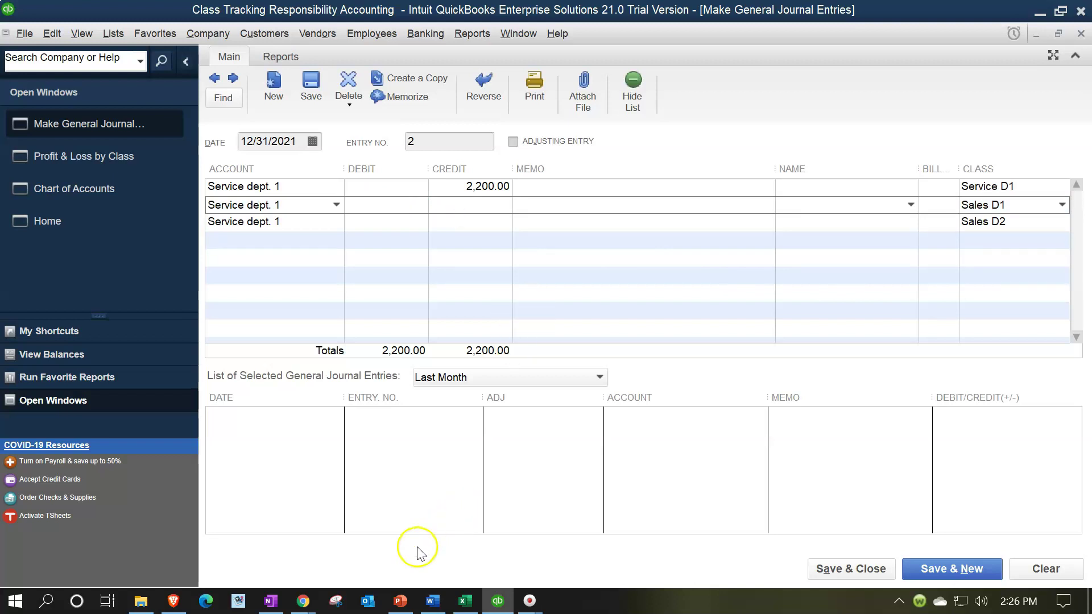
left_click(465, 601)
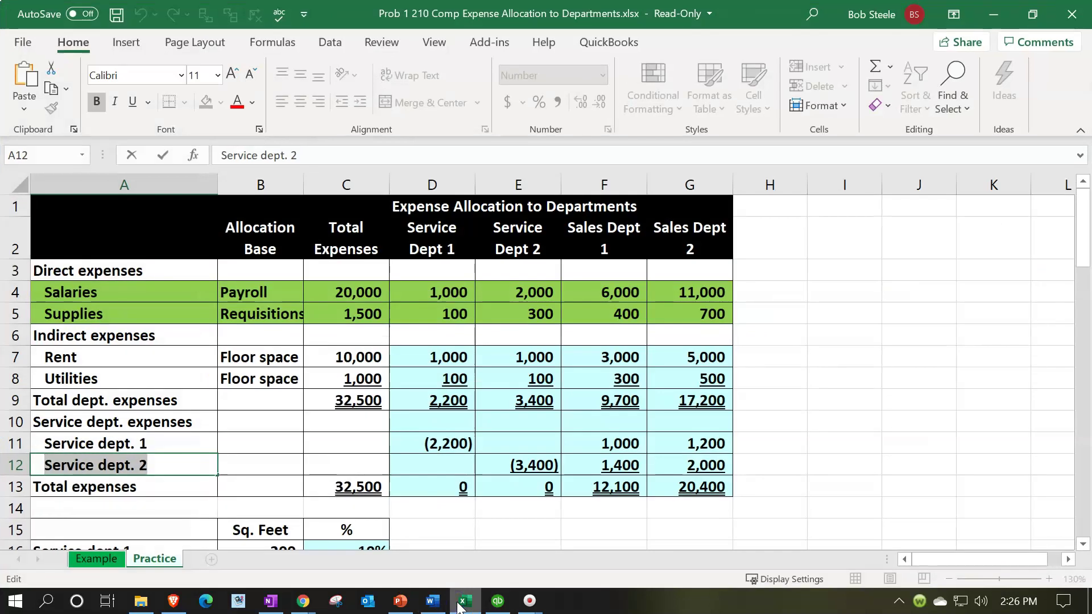
left_click(534, 466)
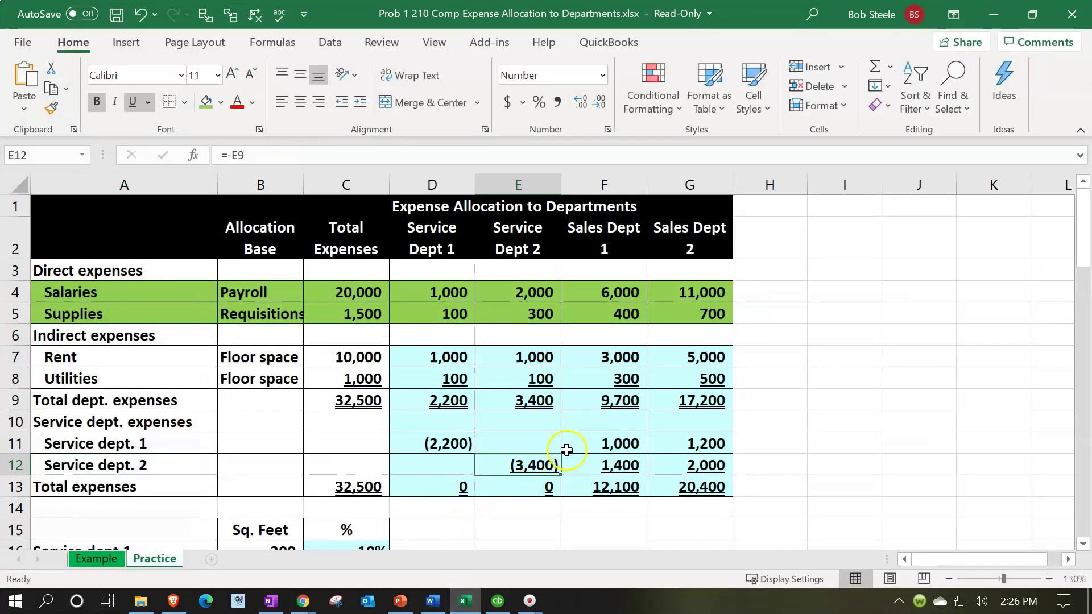
left_click(587, 439)
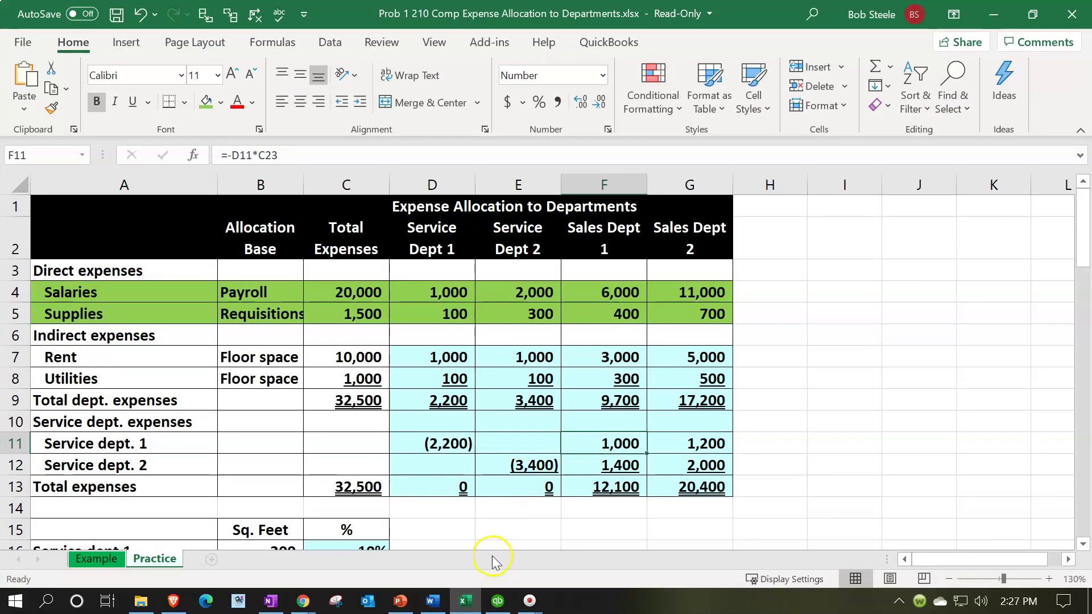
- Return to QuickBooks and set the debits to 1,000 on the Sales D1 line and 1,200 on the Sales D2 line
left_click(466, 601)
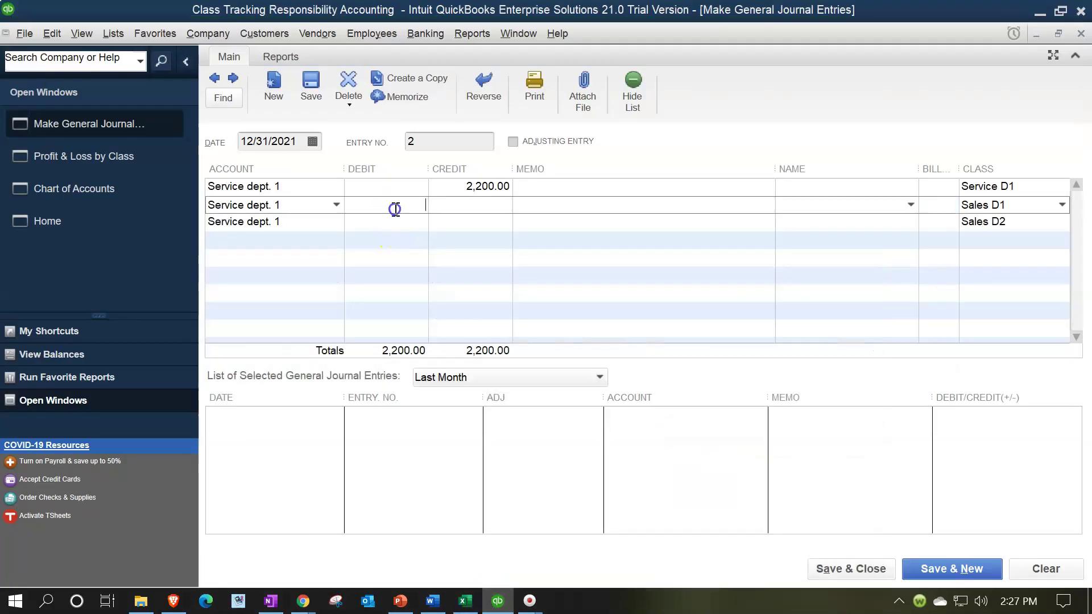
left_click(395, 209)
type("1,000")
key("Tab")
key("Tab")
key("Tab")
key("Tab")
key("Tab")
key("Tab")
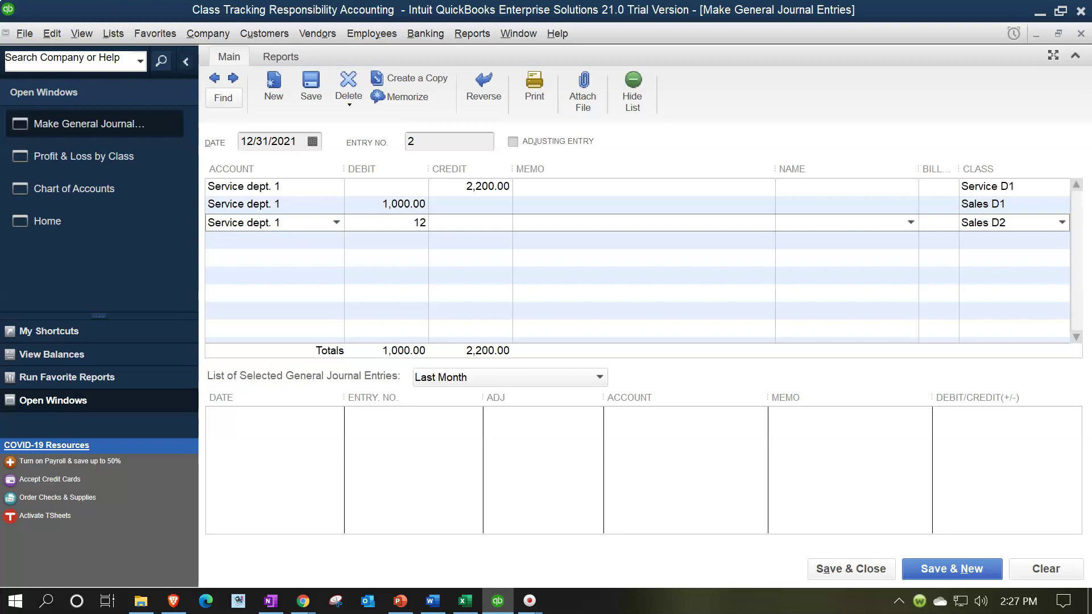
key("Tab")
- Save and close the Service dept. 1 allocation entry, accepting its future date
left_click(441, 276)
left_click(1036, 186)
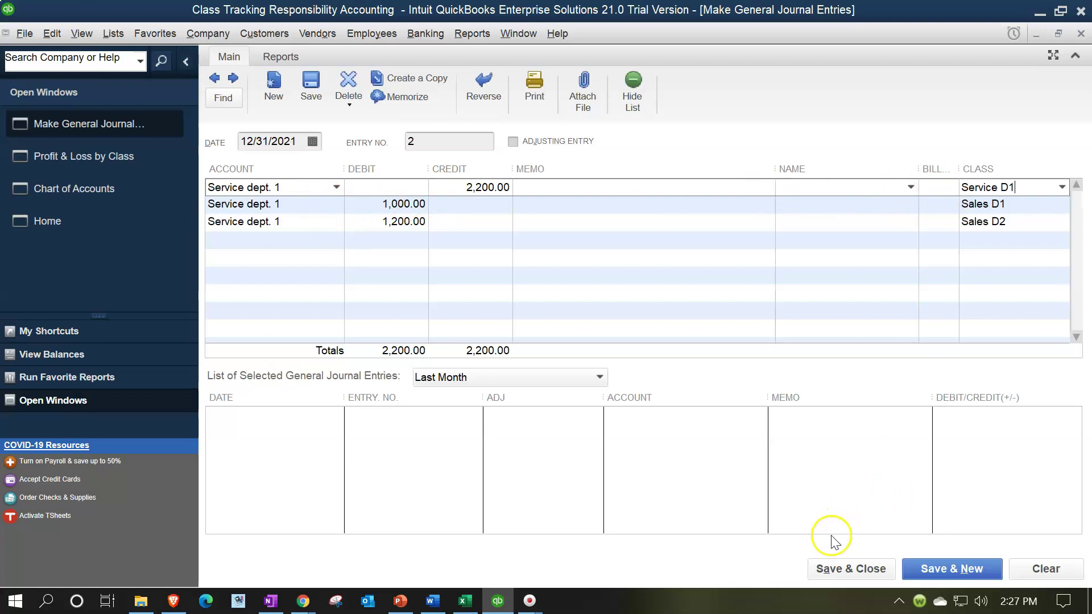
left_click(825, 569)
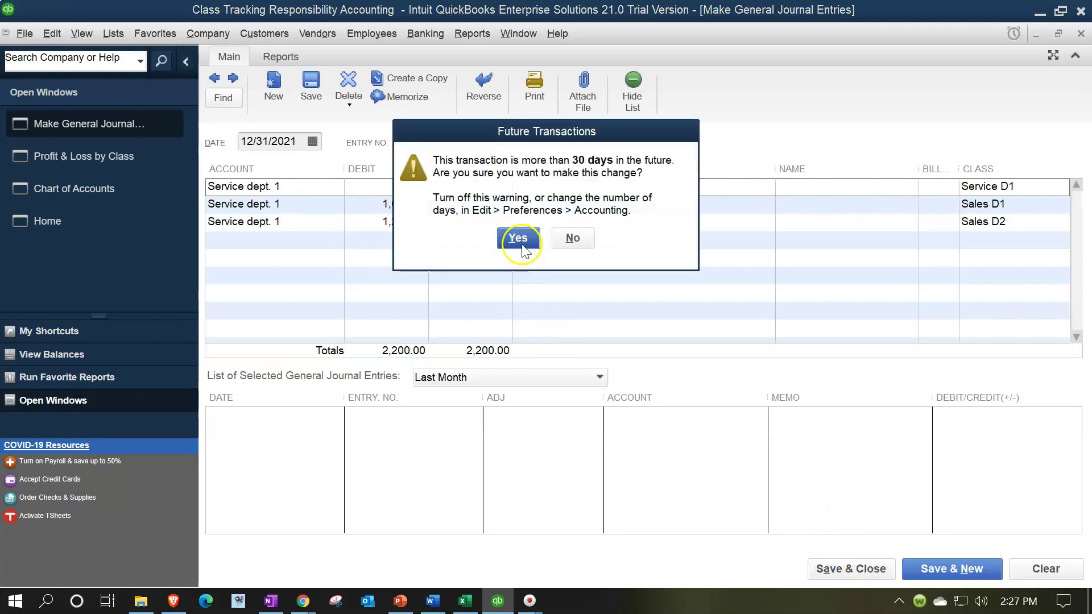
left_click(452, 305)
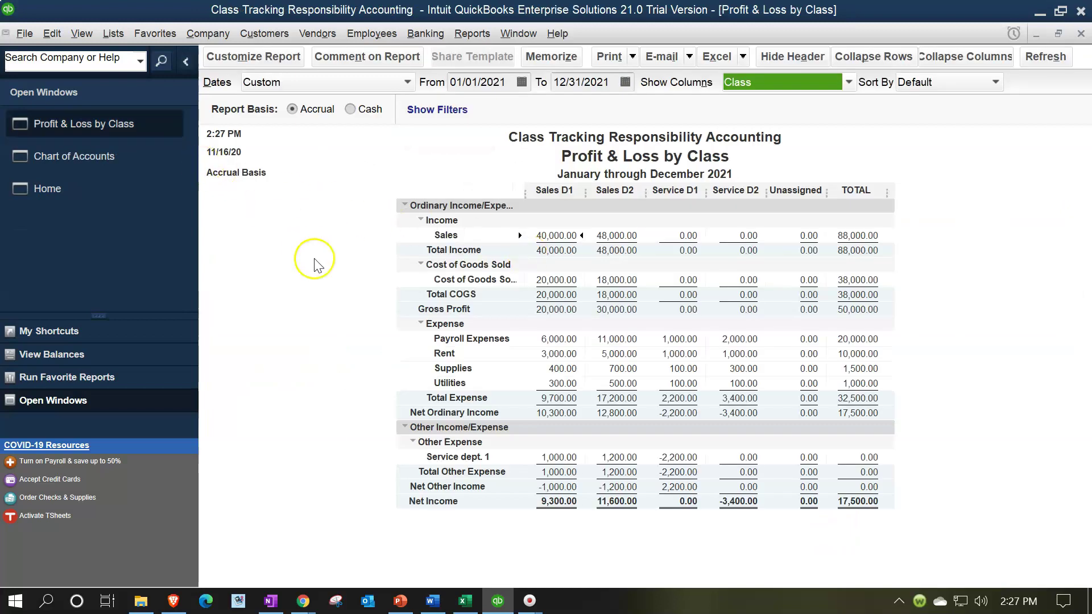
- Examine the Service dept. 1 allocation and the Service D2 column's net ordinary income in the Profit & Loss by Class report
left_click(541, 462)
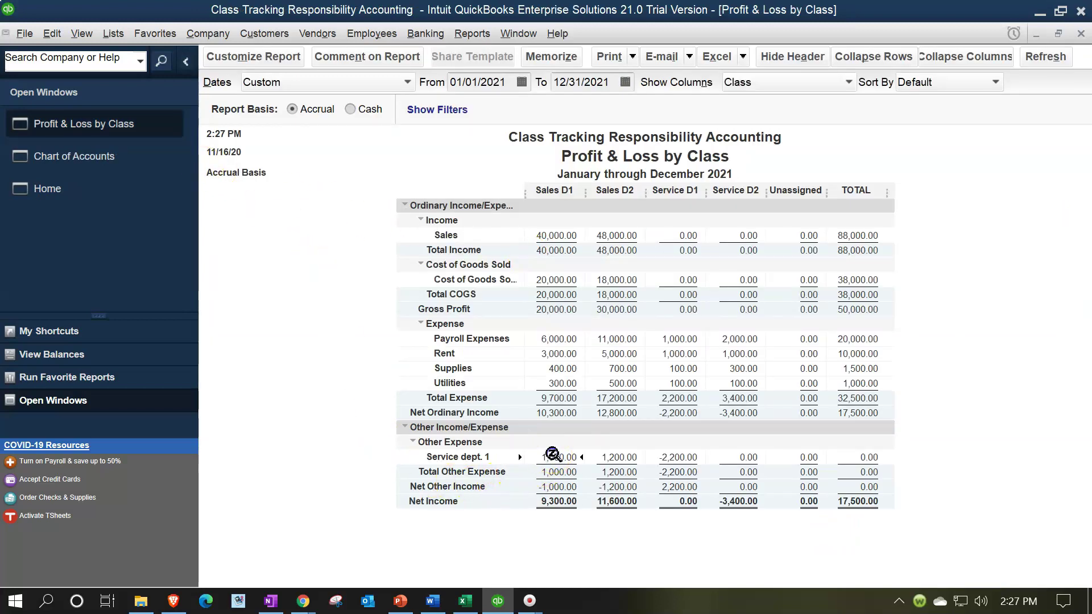
left_click(617, 458)
left_click(405, 427)
left_click(408, 455)
double_click(542, 459)
left_click(736, 459)
left_click(739, 413)
- Start another general journal entry and set its first line's account to Service dept. 2
left_click(207, 34)
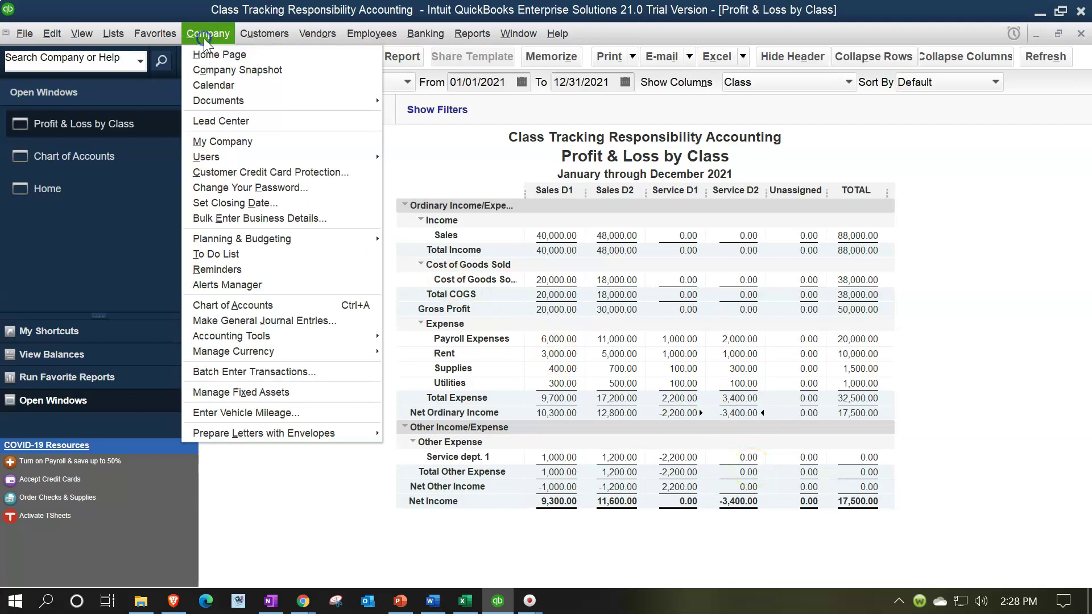
left_click(306, 318)
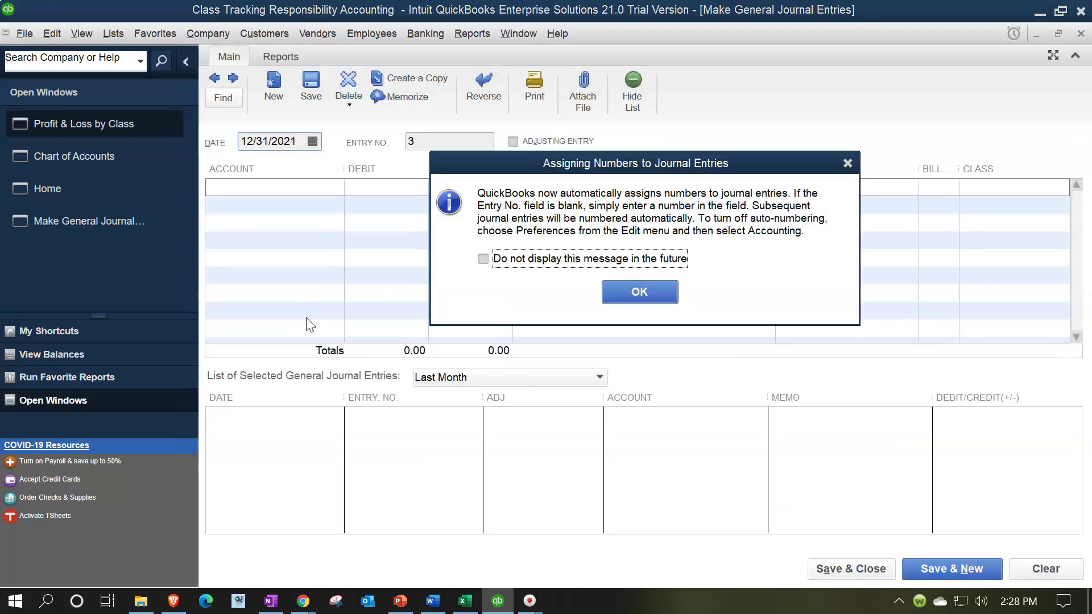
left_click(633, 295)
key("Tab")
key("Tab")
type("sa")
key("Down")
key("Down")
key("Down")
key("Down")
key("Tab")
left_click(570, 527)
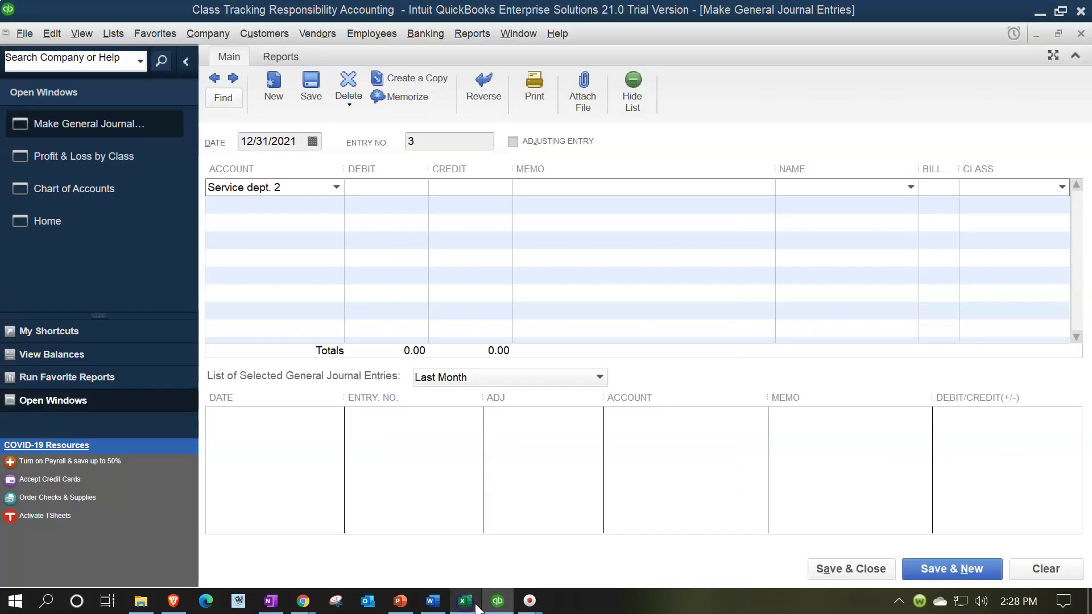
- Check the Profit & Loss by Class report, return to the journal entry, and credit Service dept. 2 with 3,400 under class Service D2
left_click(112, 166)
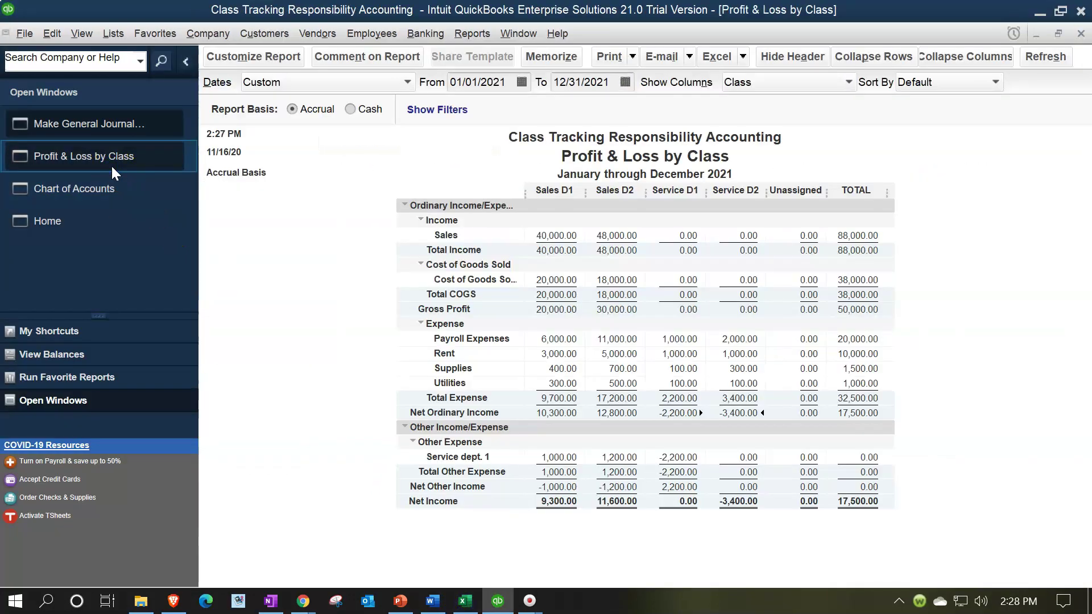
left_click(99, 153)
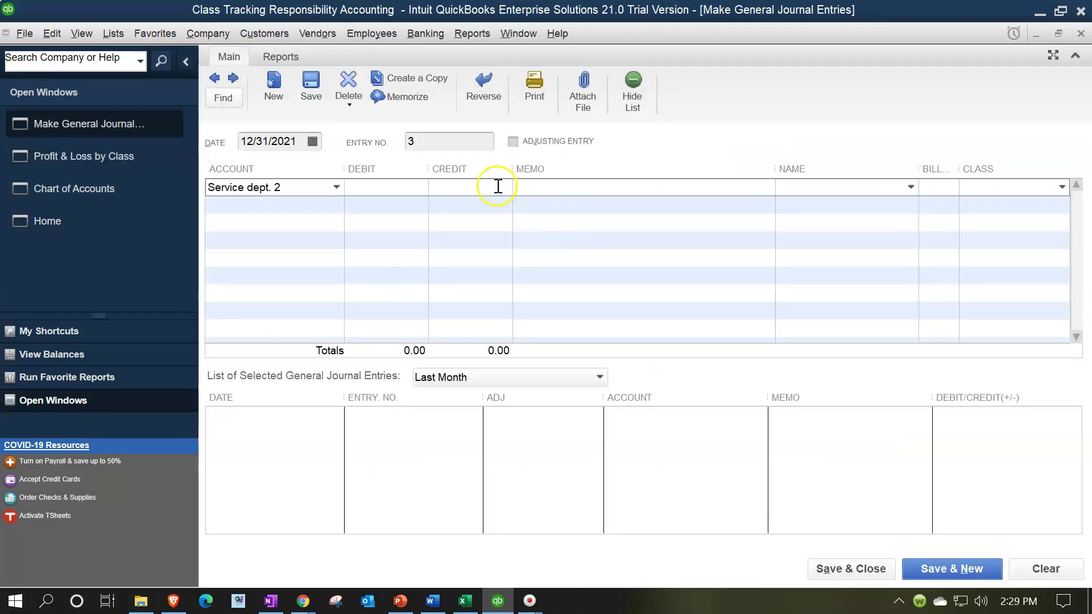
type("0")
key("Tab")
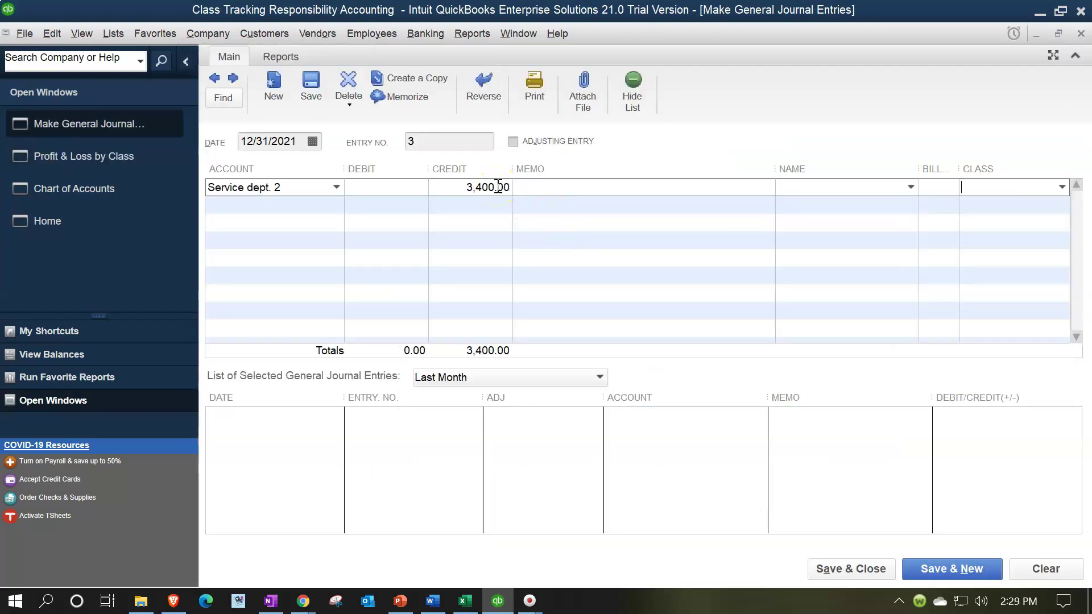
left_click(1061, 186)
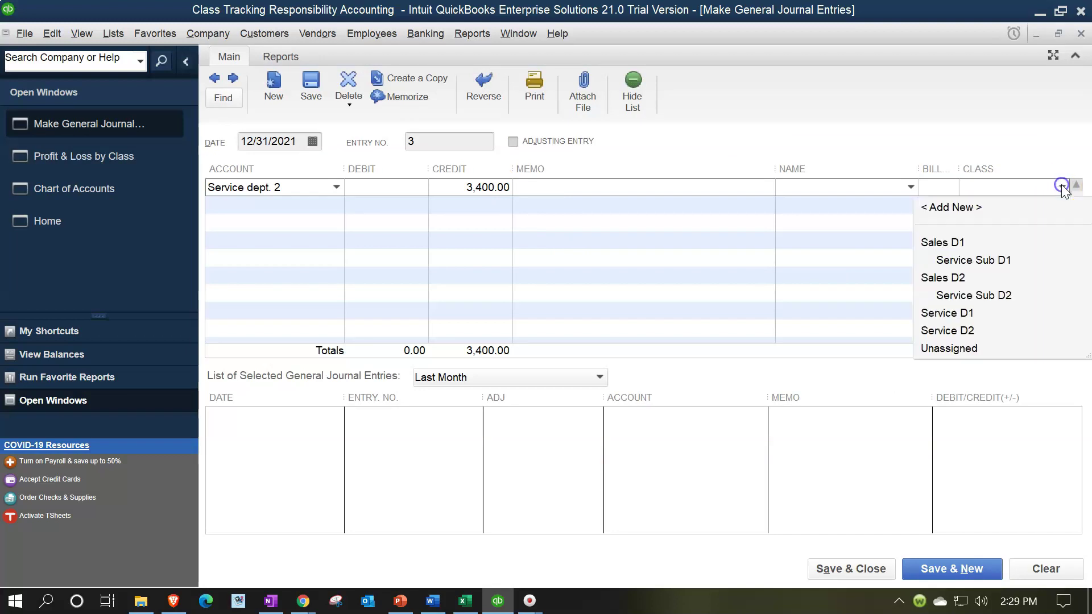
left_click(965, 331)
key("Tab")
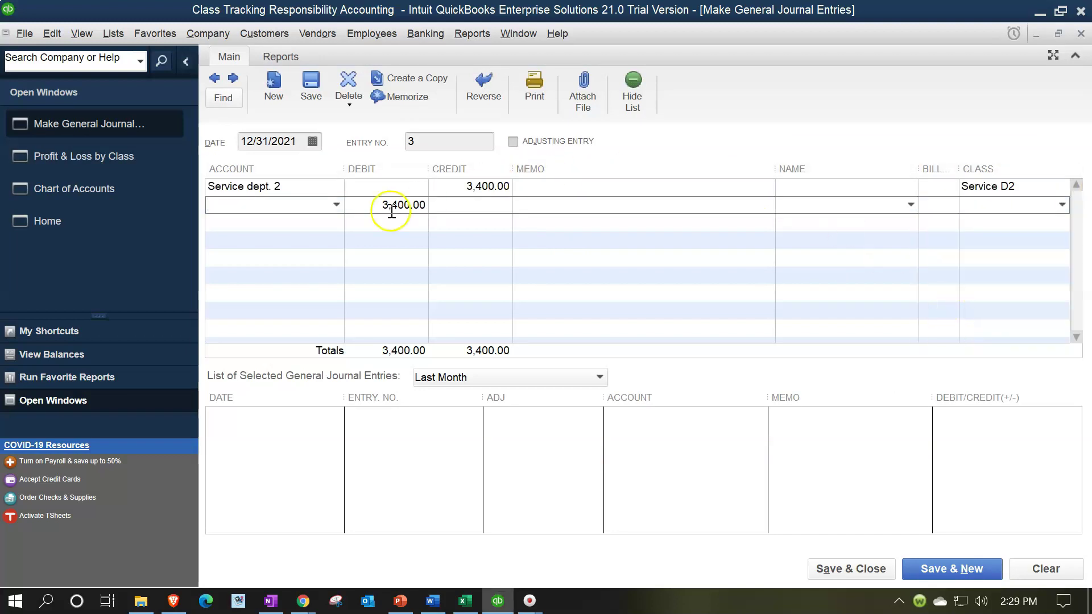
- Set the second line's account to Service dept. 2, clear its prefilled debit, and assign class Sales D1
left_click(332, 217)
key("Down")
key("Down")
key("Down")
key("Down")
key("Down")
key("Down")
key("Down")
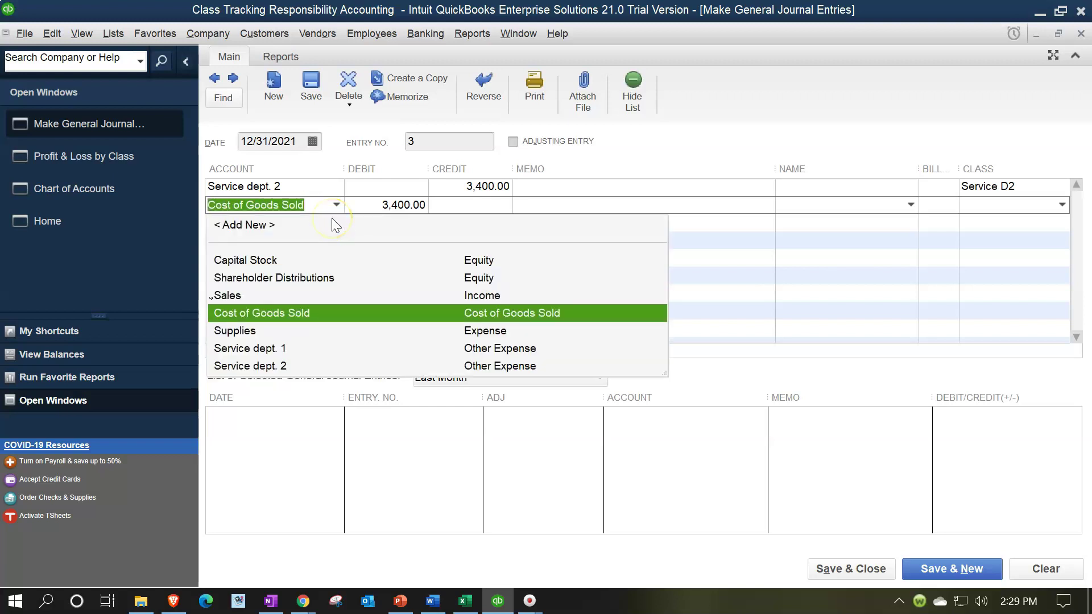
key("Tab")
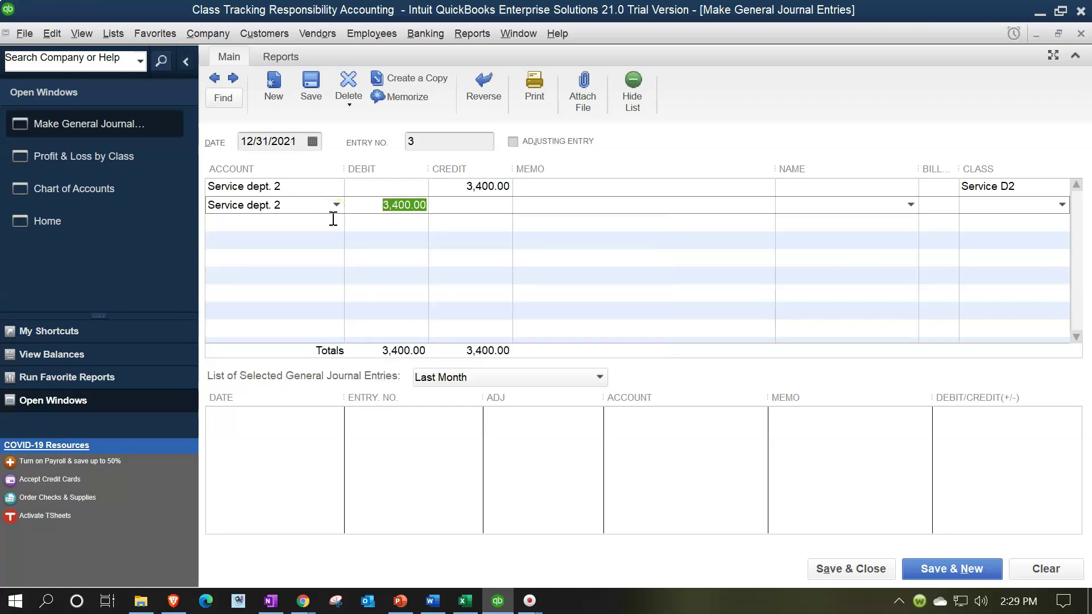
key("BackSpace")
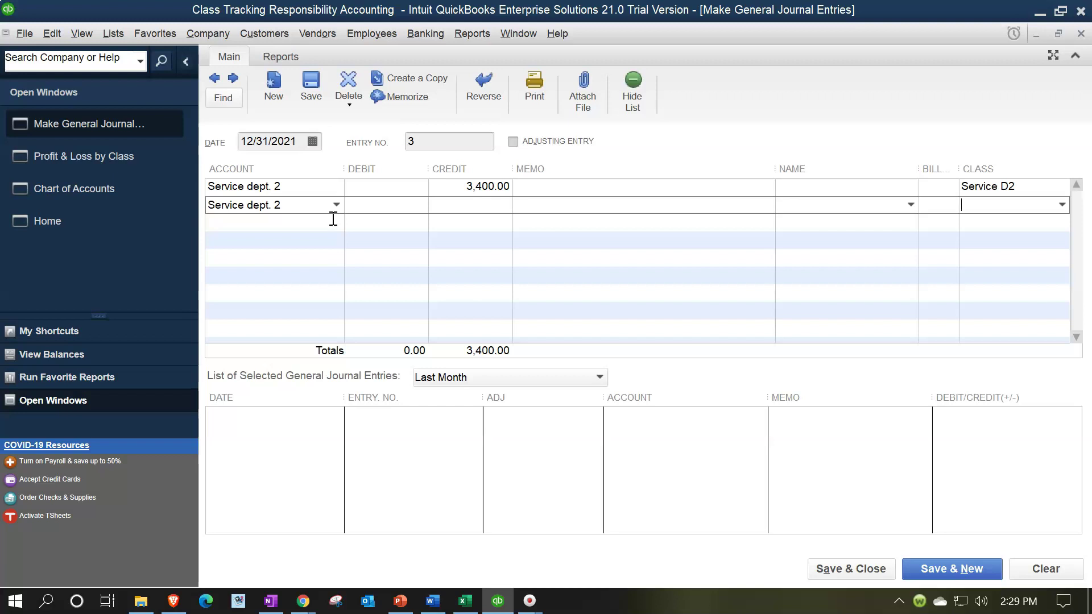
left_click(1062, 204)
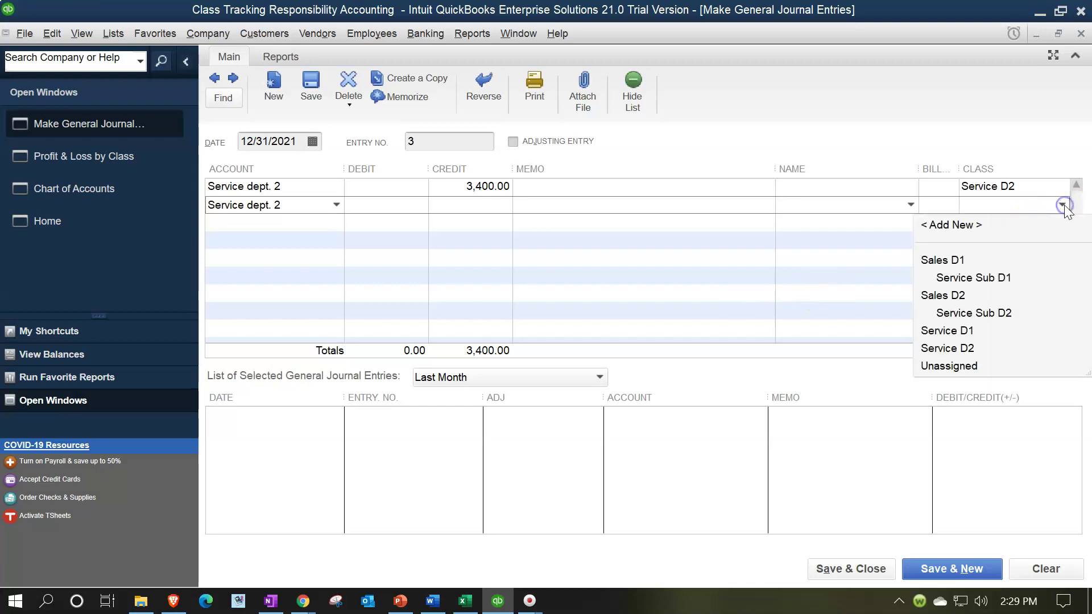
left_click(948, 261)
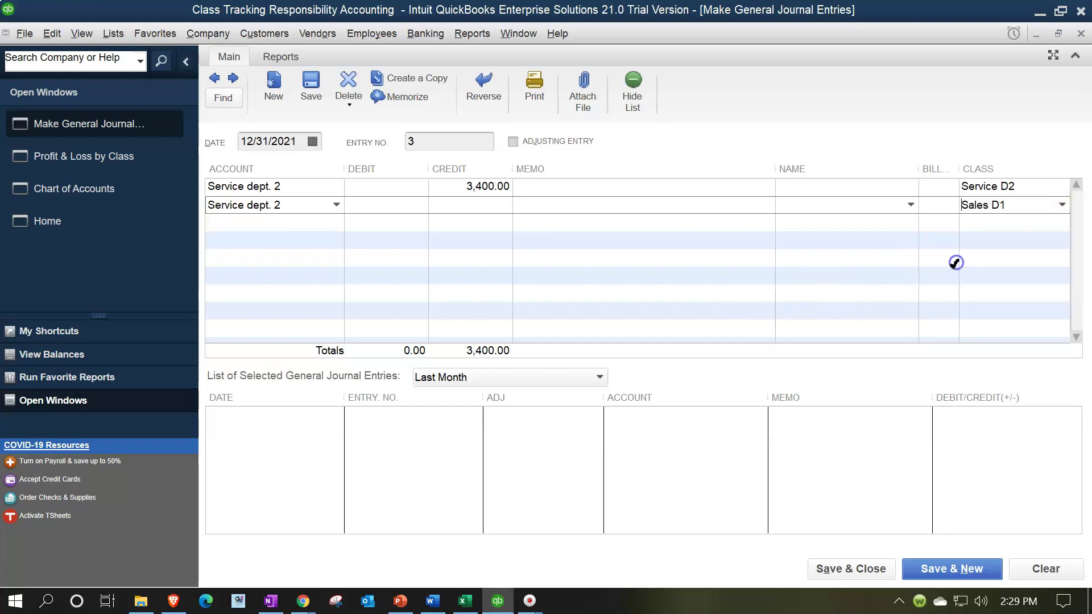
key("Tab")
- Fill the third line with account Service dept. 2, a debit of 0, and class Sales D2
type("Se")
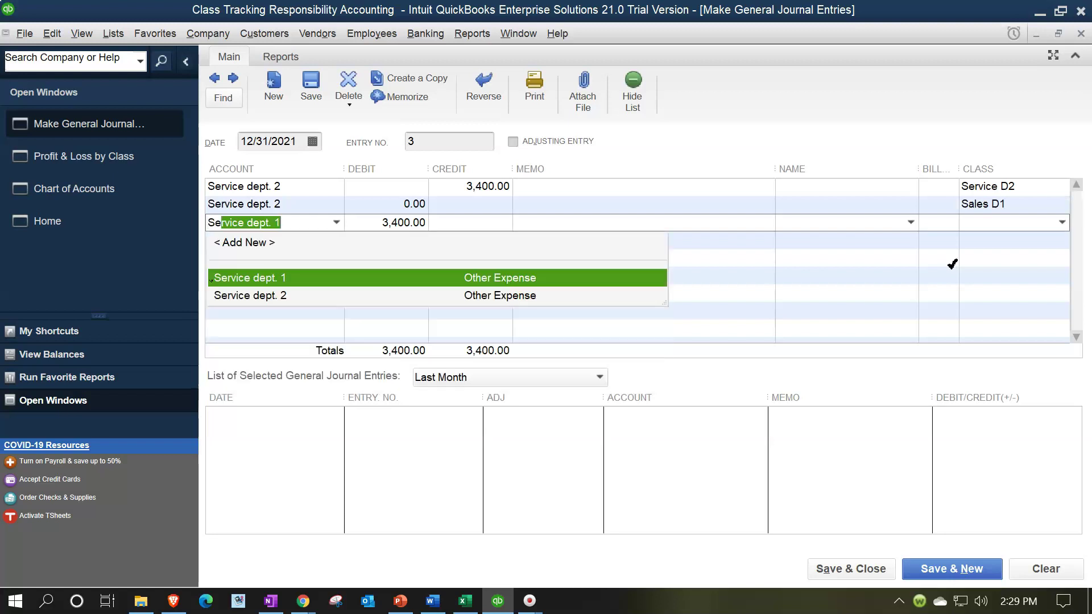
key("Down")
key("Tab")
key("Tab")
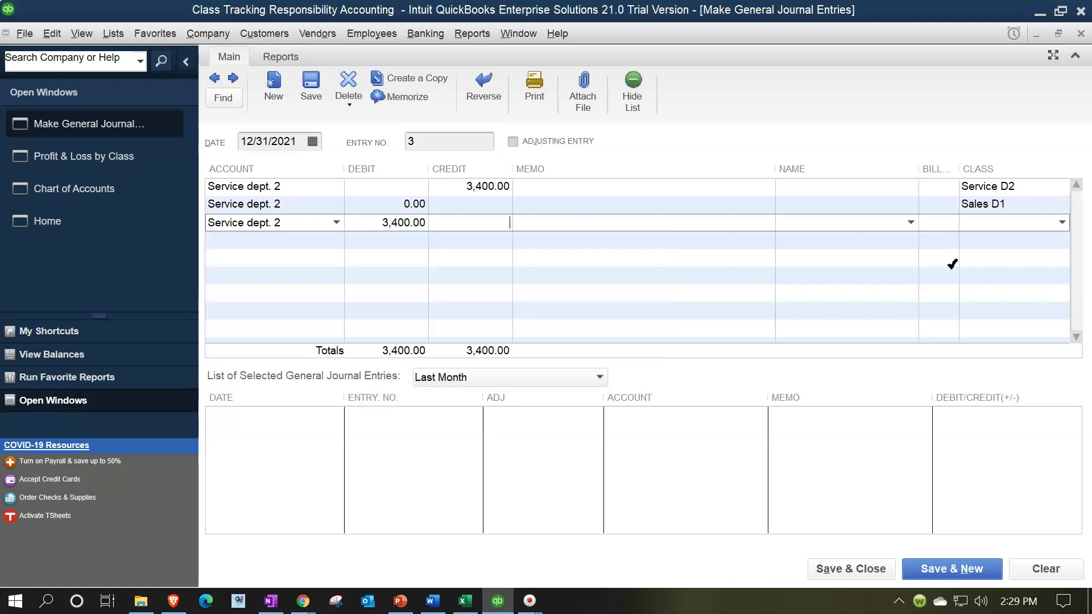
left_click(422, 222)
double_click(422, 222)
type("0")
key("Tab")
key("Tab")
left_click(1062, 223)
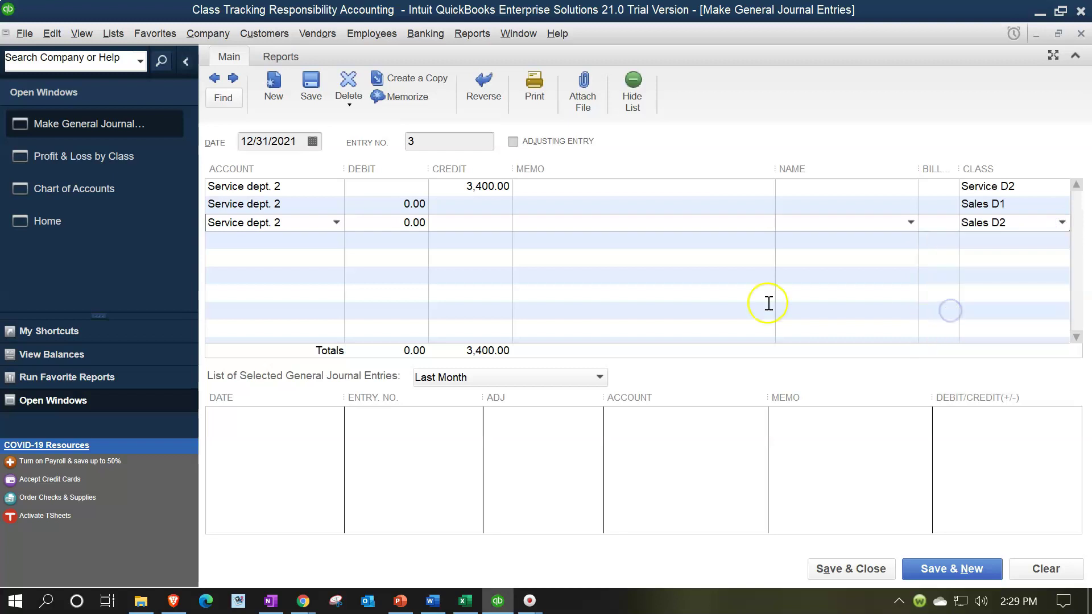
- Switch to the Excel worksheet and check how Service dept. 2 expenses are allocated to the two sales departments
left_click(389, 208)
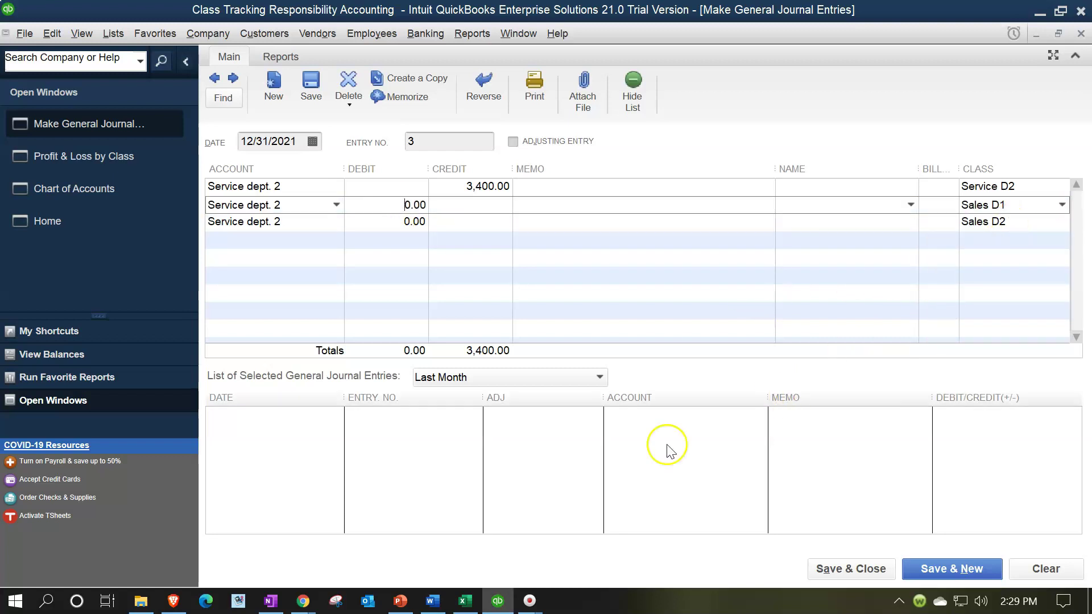
left_click(467, 603)
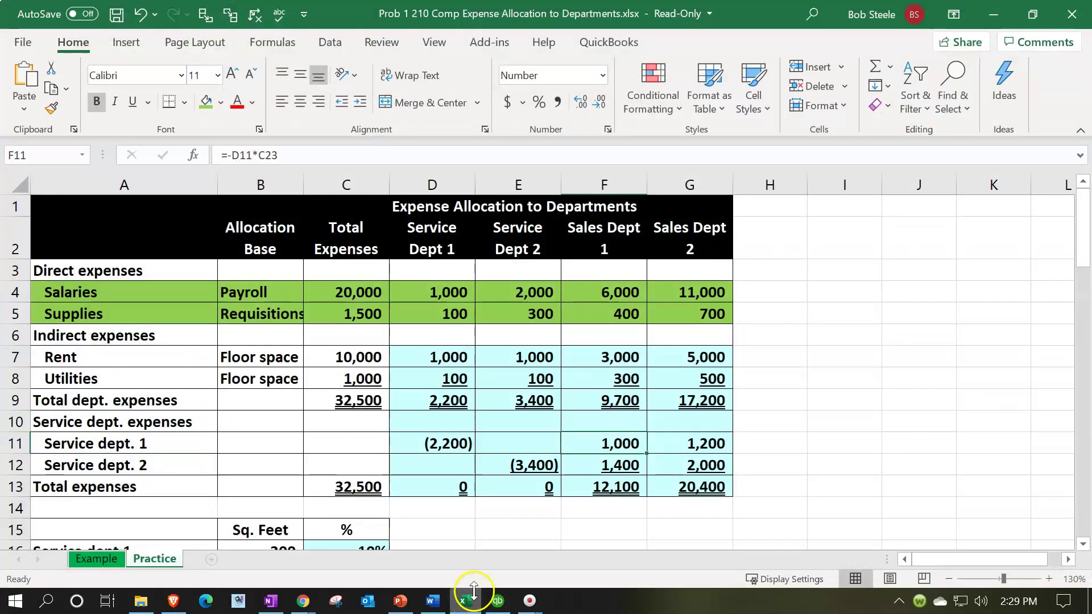
left_click(597, 469)
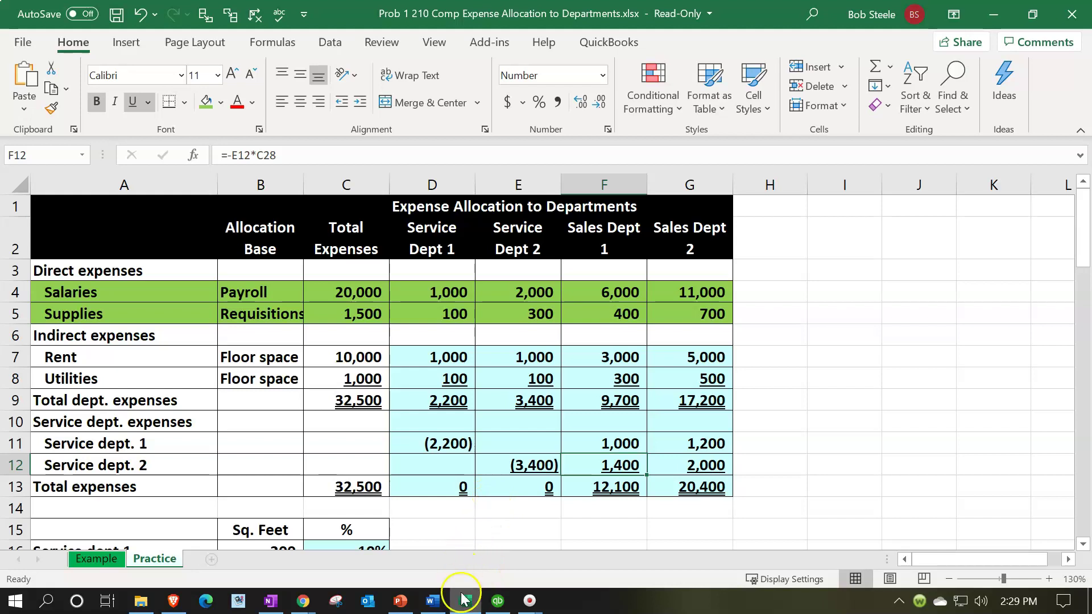
- Return to QuickBooks and set the debits to 1,400 on the Sales D1 line and 2,000 on the Sales D2 line
left_click(498, 601)
left_click(397, 199)
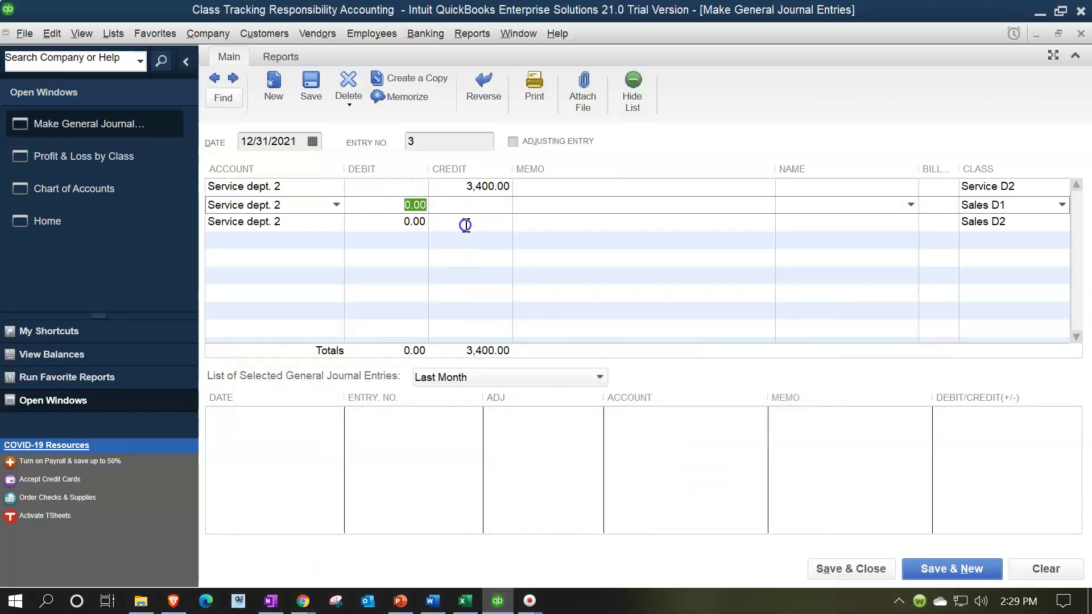
type("1400")
key("Tab")
key("Tab")
key("Tab")
key("Tab")
key("Tab")
key("Tab")
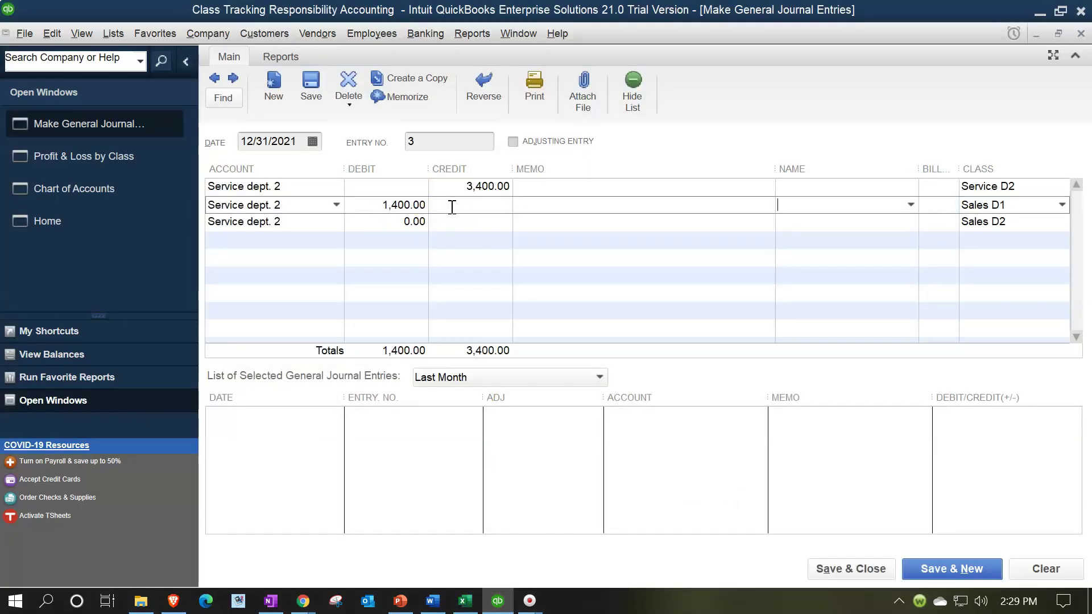
type("2,000")
key("Tab")
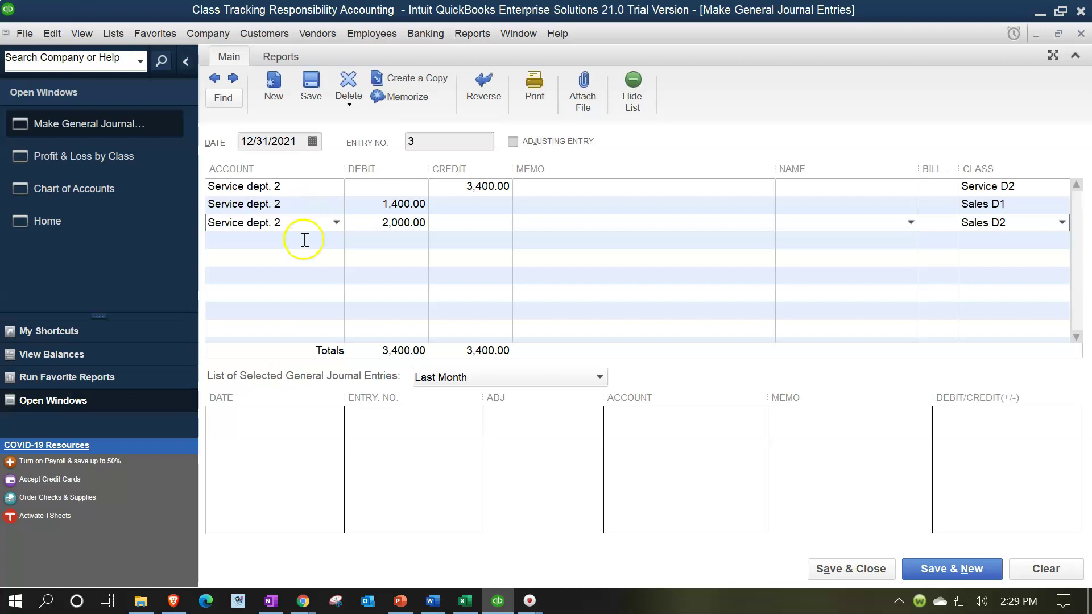
- Save and close the Service dept. 2 allocation entry, accepting its future date
left_click(1025, 195)
left_click(851, 576)
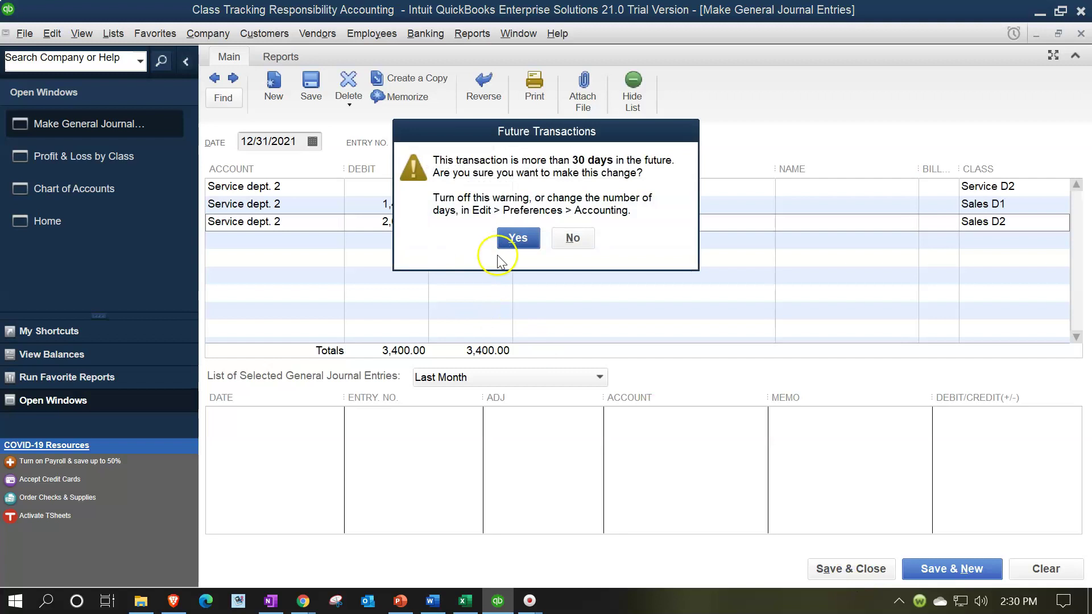
left_click(505, 239)
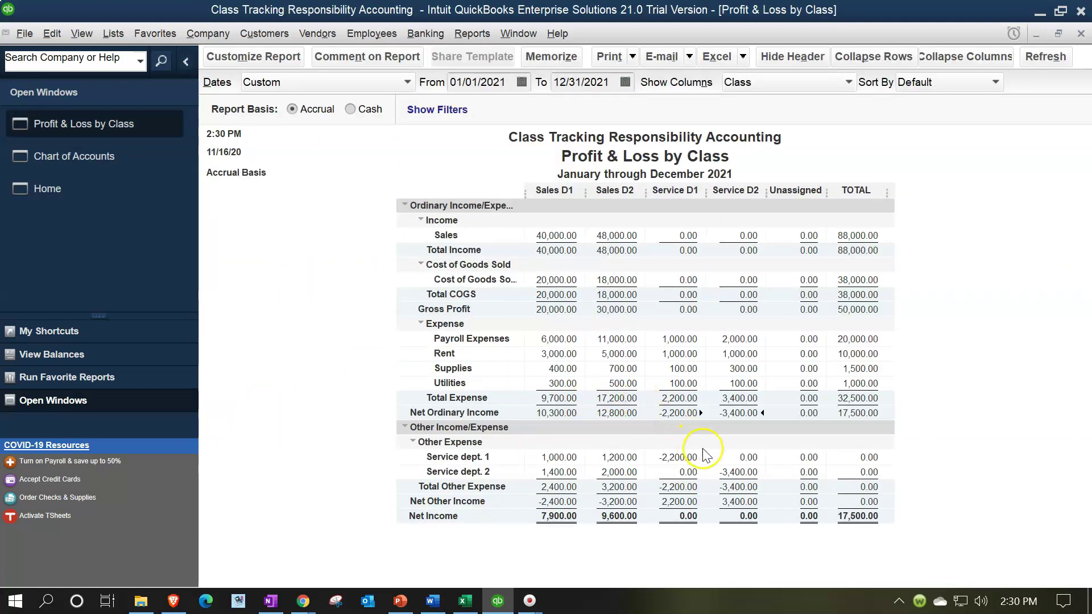
- Examine the service departments' net income, the Other Expense allocations and the payroll expenses in the Profit & Loss by Class report
left_click(742, 515)
left_click(555, 457)
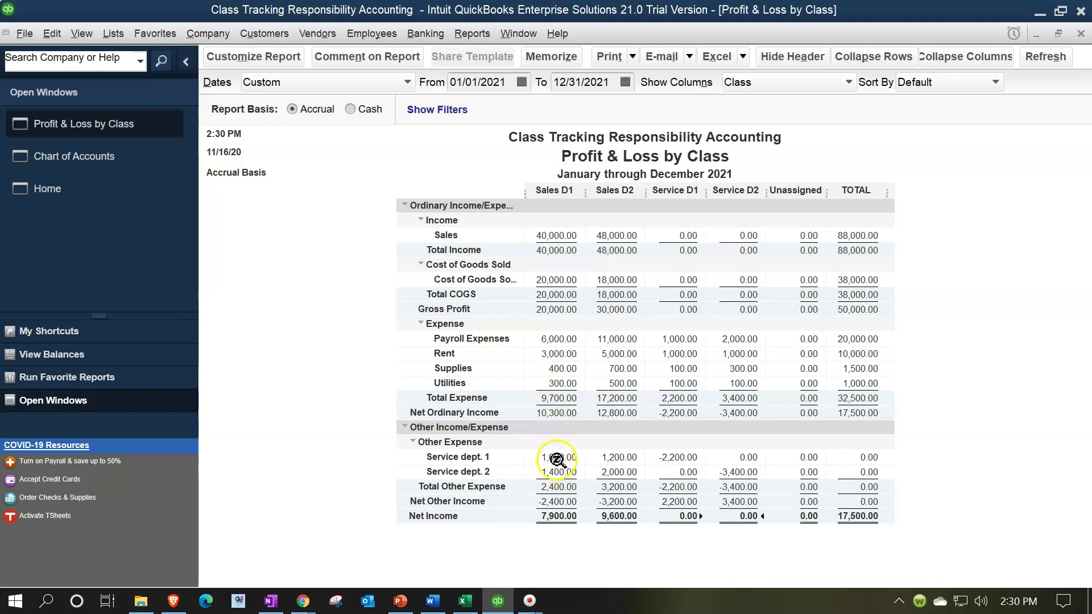
left_click(527, 501)
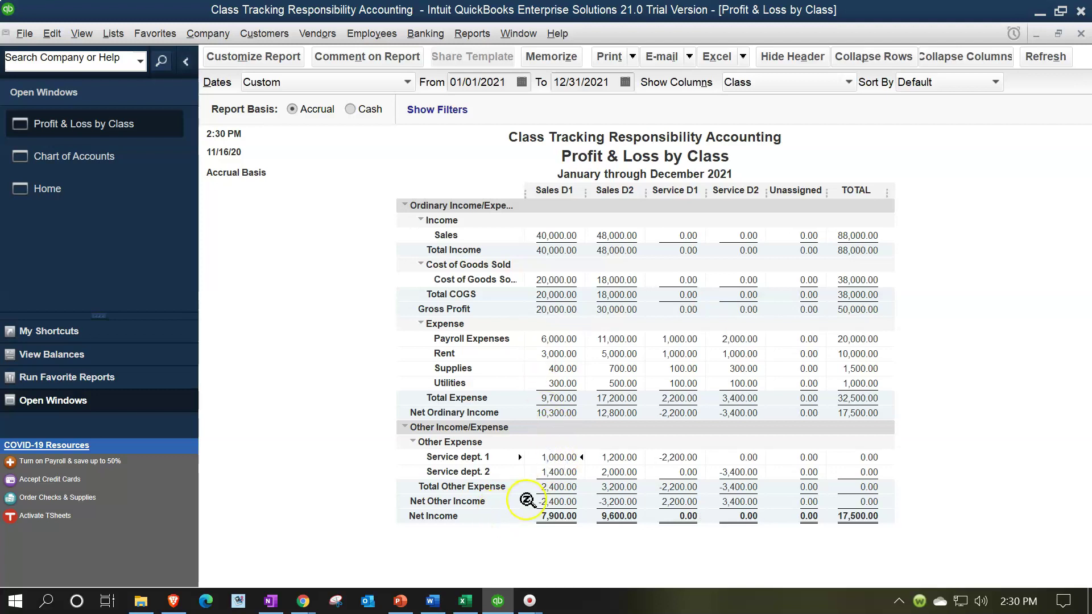
left_click(502, 458)
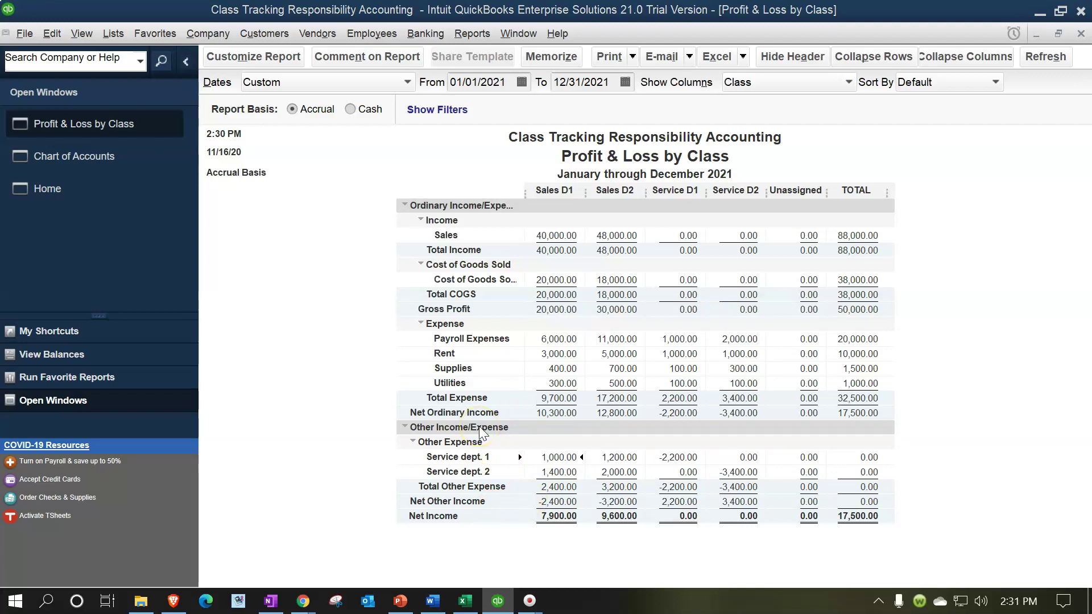
left_click(559, 458)
left_click(675, 339)
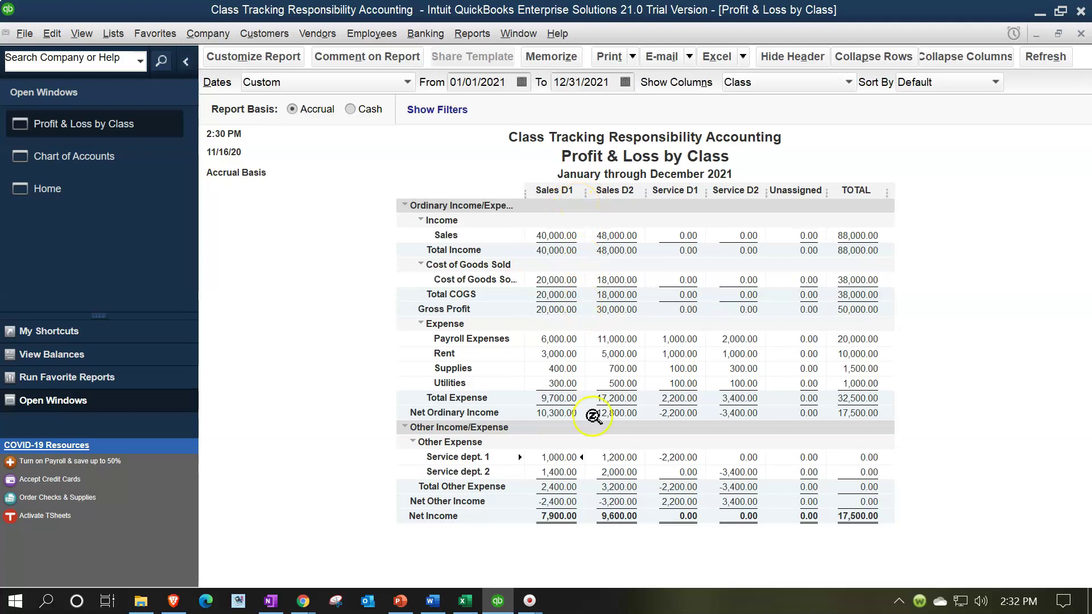
- Switch to the Excel worksheet and review the departmental income statement for Sales Dept. 1 and 2 from sales down to net income
left_click(465, 600)
left_click(422, 420)
scroll(418, 415, "up", 1)
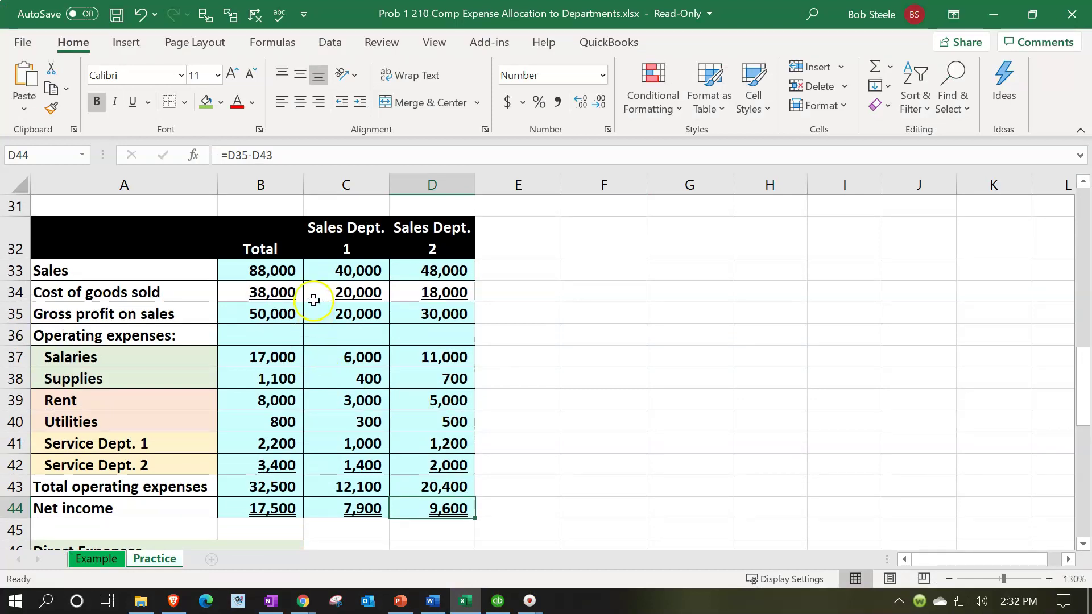
left_click(348, 235)
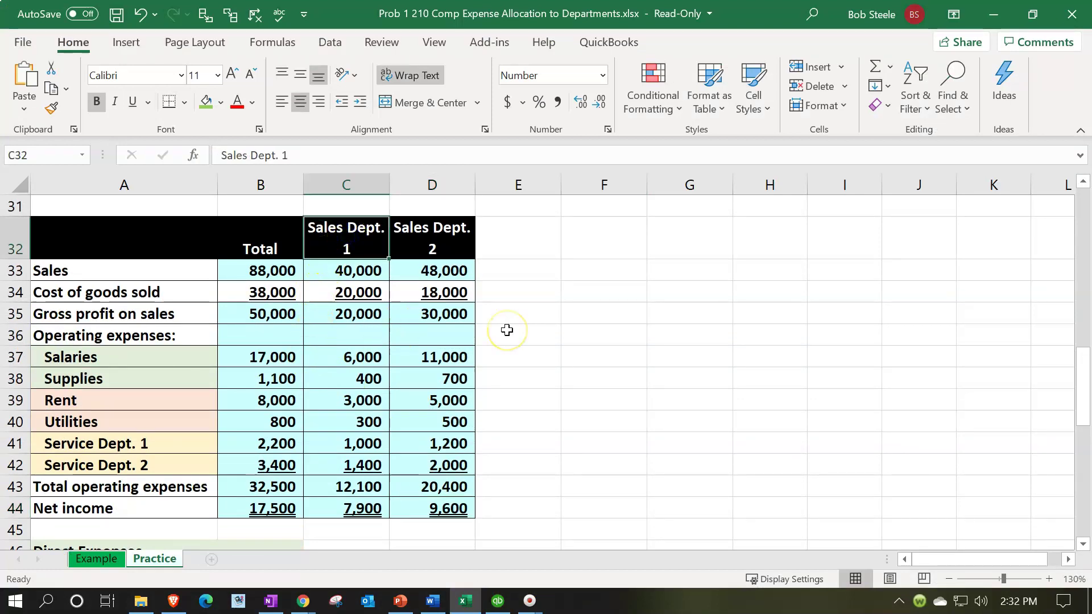
key("Right")
key("Down")
key("Down")
key("Down")
key("Down")
key("Down")
key("Down")
key("Down")
key("Down")
key("Down")
key("Down")
key("Down")
key("Down")
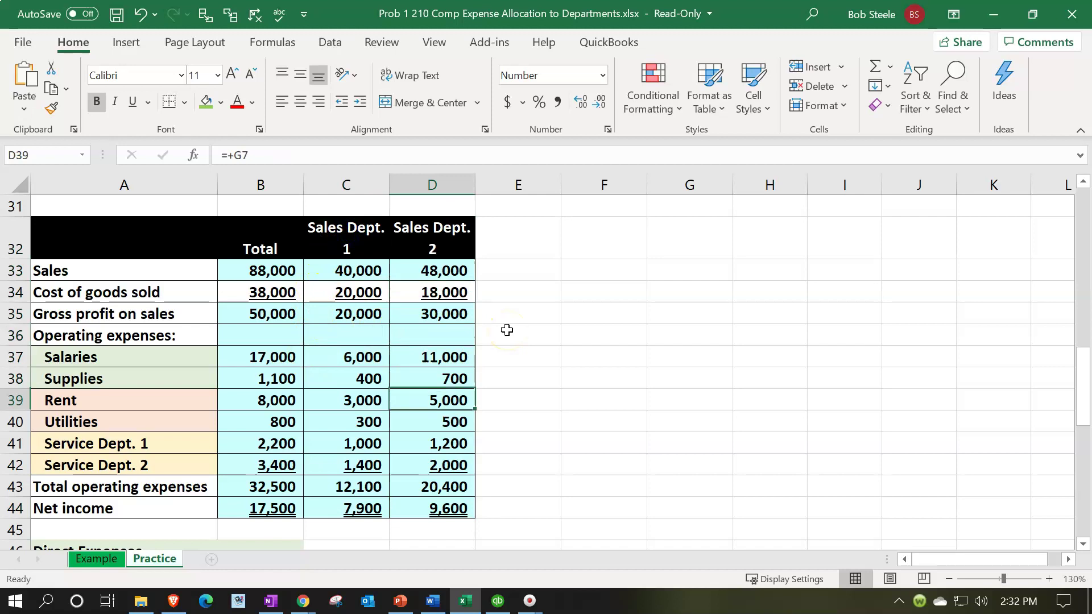
key("Left")
key("Right")
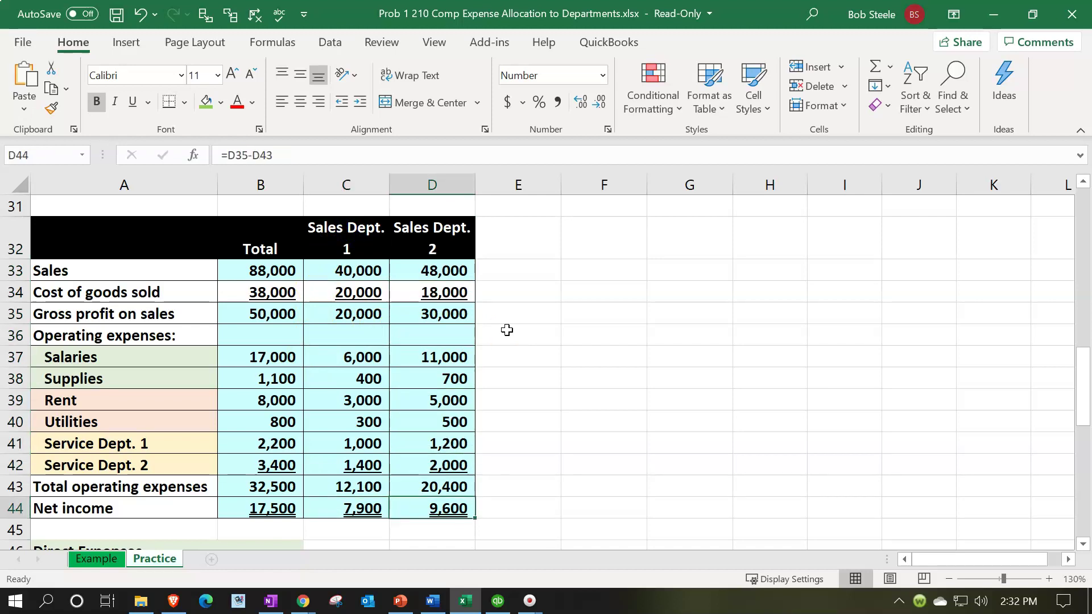
- Compare the worksheet's net income for both sales departments with the Profit & Loss by Class report in QuickBooks
left_click(348, 507)
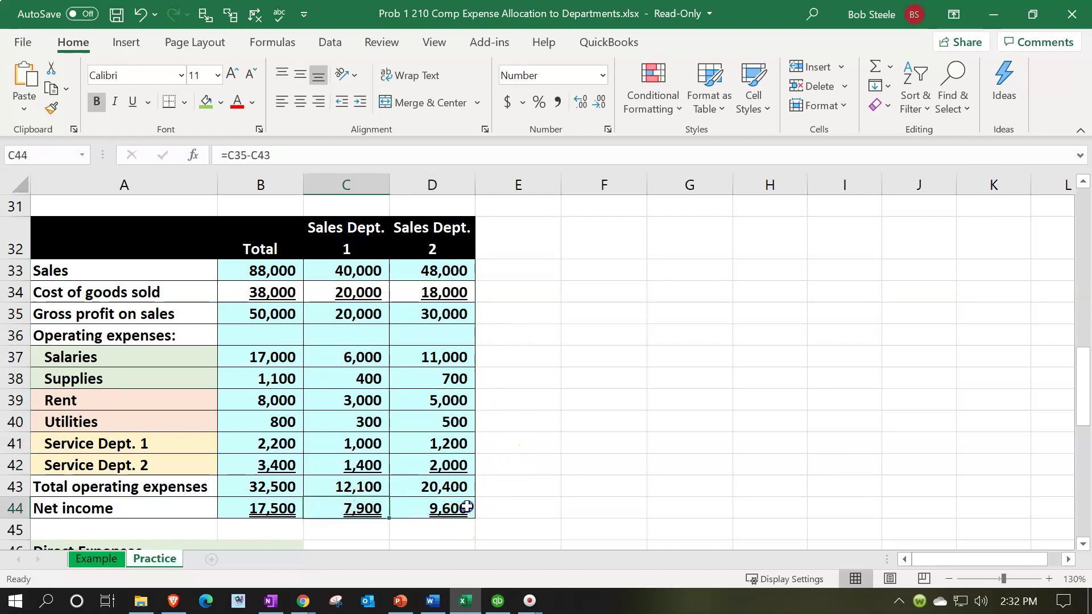
left_click(468, 508)
left_click(465, 602)
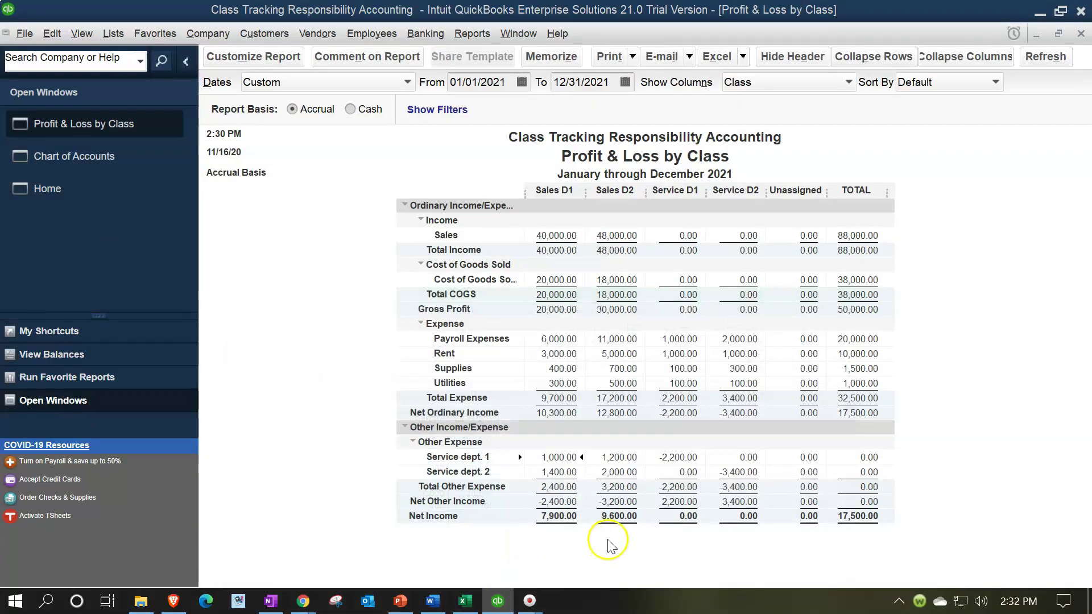